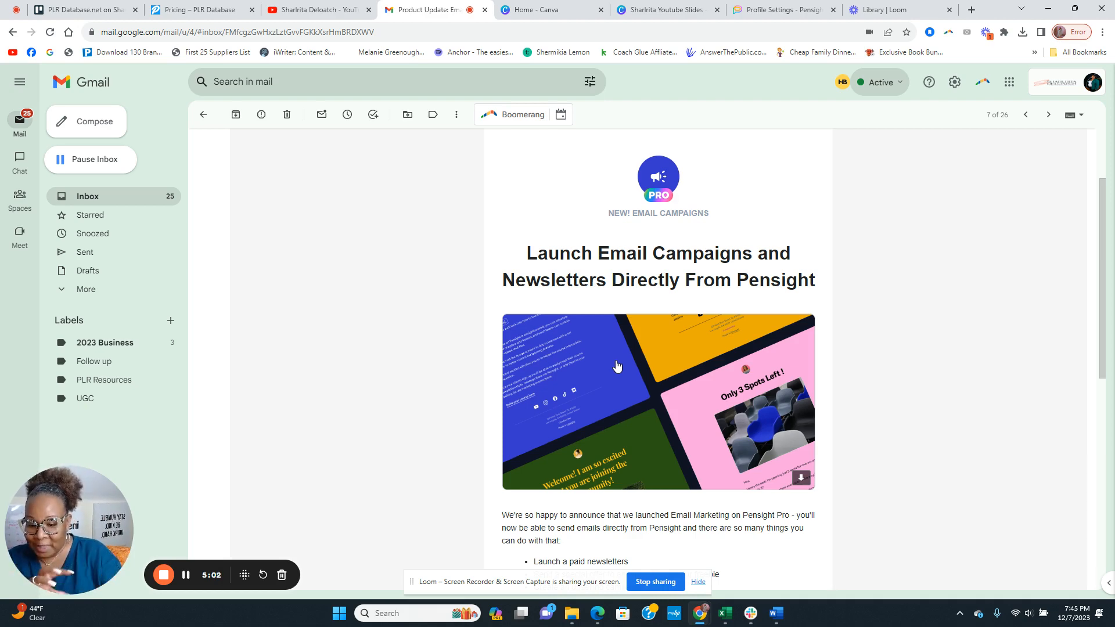
pyautogui.scroll(-3, 616, 366)
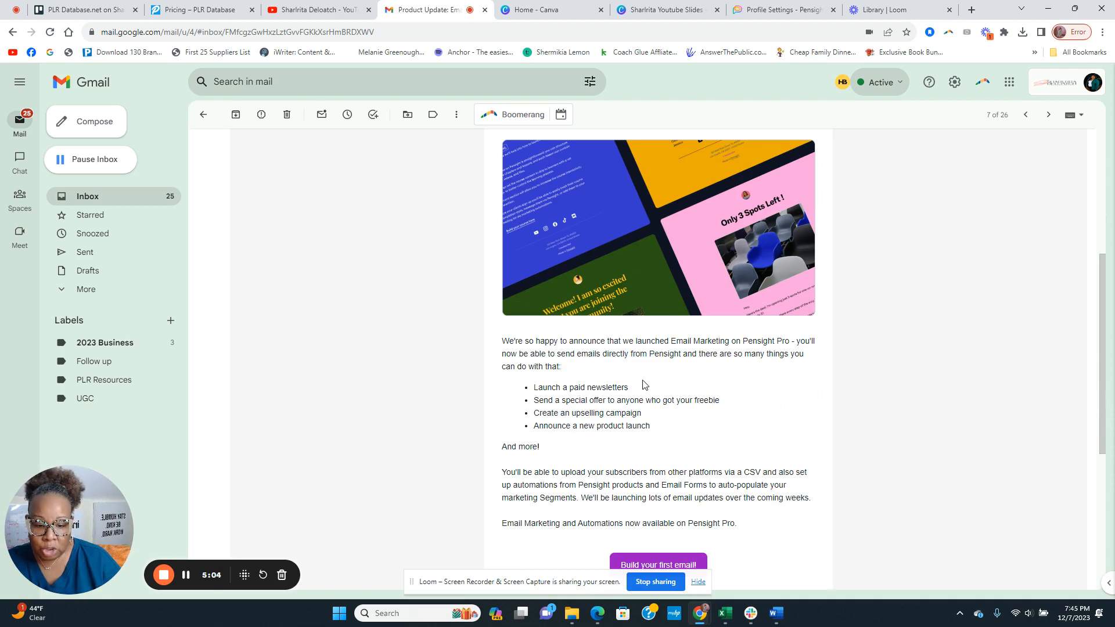
pyautogui.scroll(-2, 643, 385)
pyautogui.scroll(2, 668, 386)
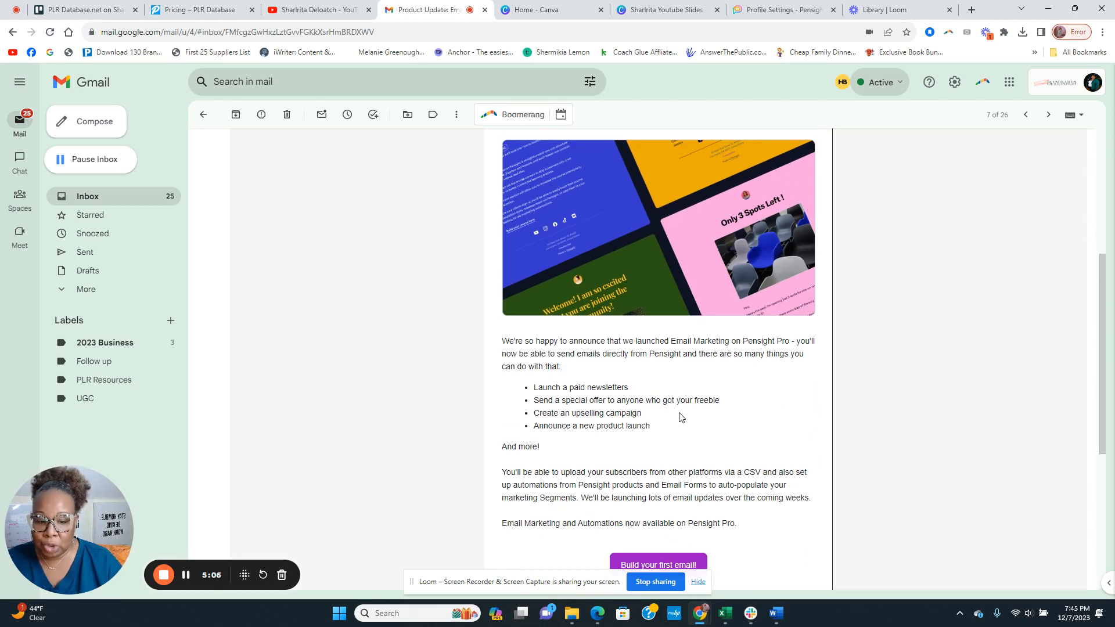
pyautogui.scroll(3, 682, 409)
pyautogui.scroll(-4, 682, 296)
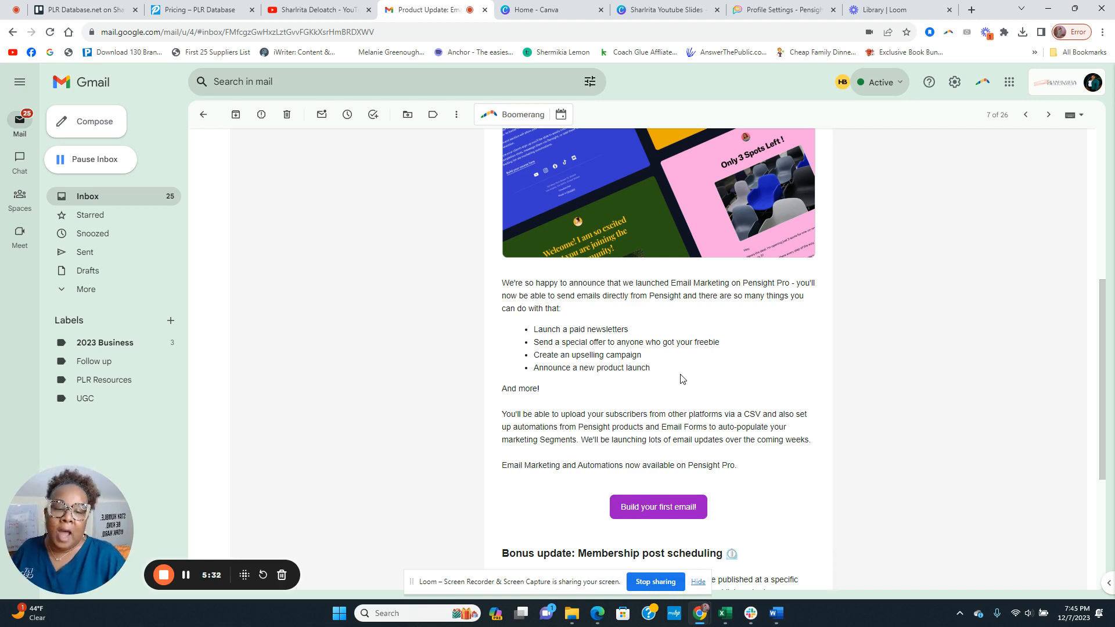
pyautogui.scroll(-4, 682, 378)
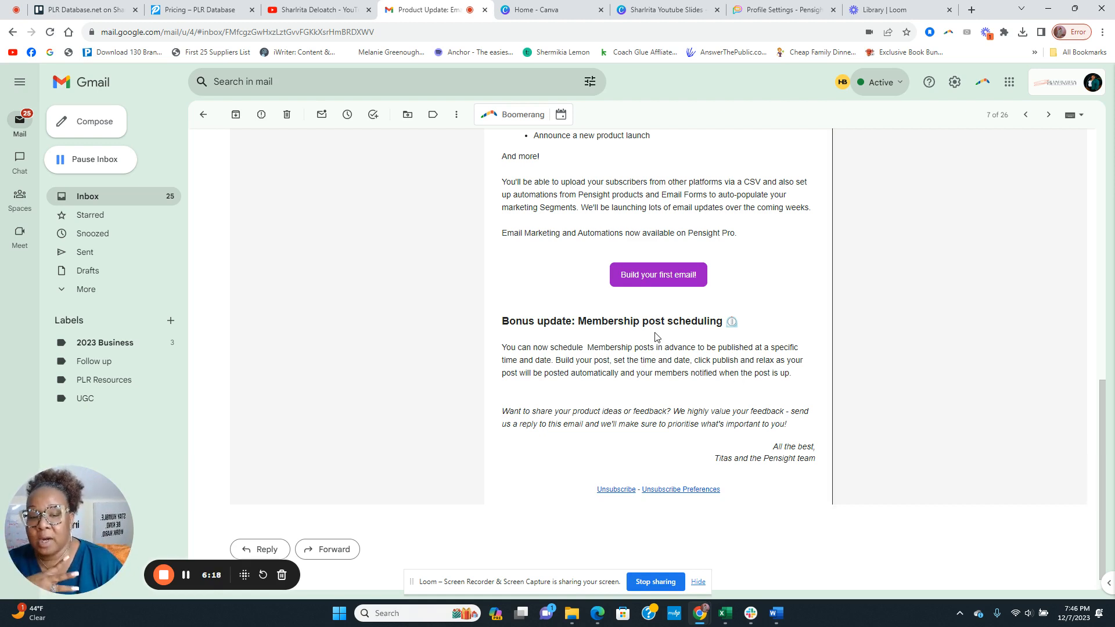
pyautogui.scroll(4, 656, 337)
pyautogui.scroll(4, 655, 335)
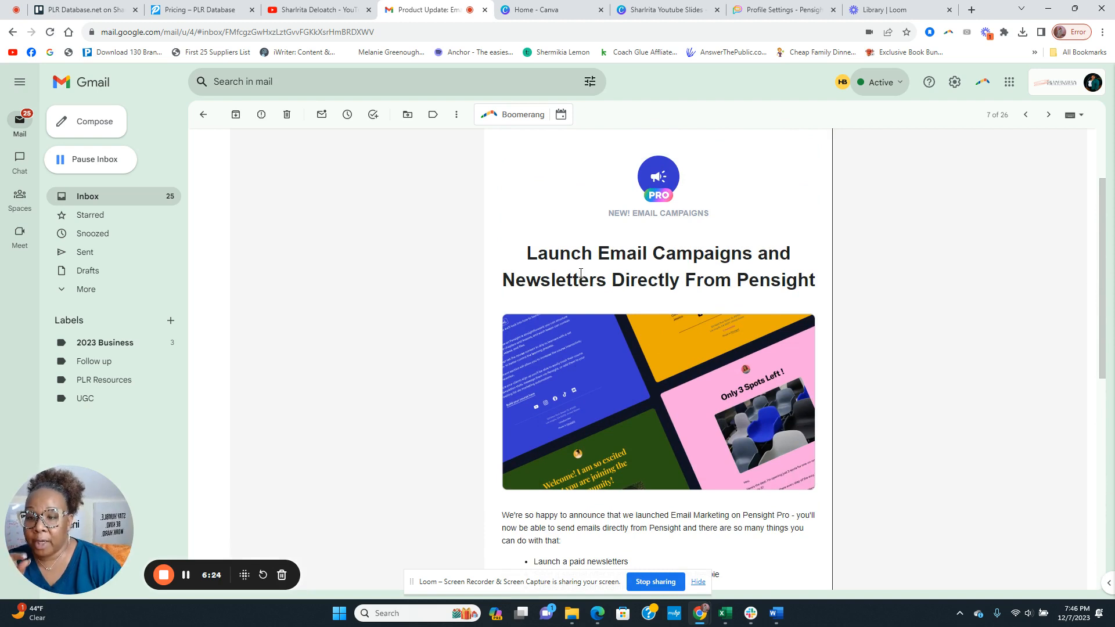
# Switch to the Profile Settings - Pensight tab and scroll My page to its GET STARTED and newsletter blocks
pyautogui.click(759, 14)
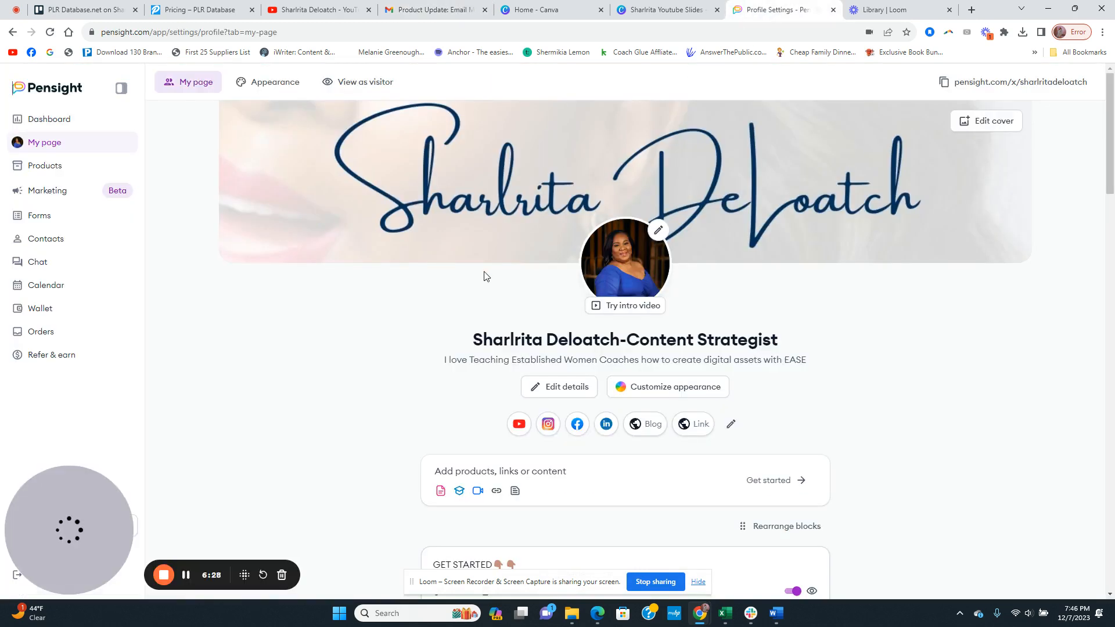
pyautogui.scroll(-3, 308, 353)
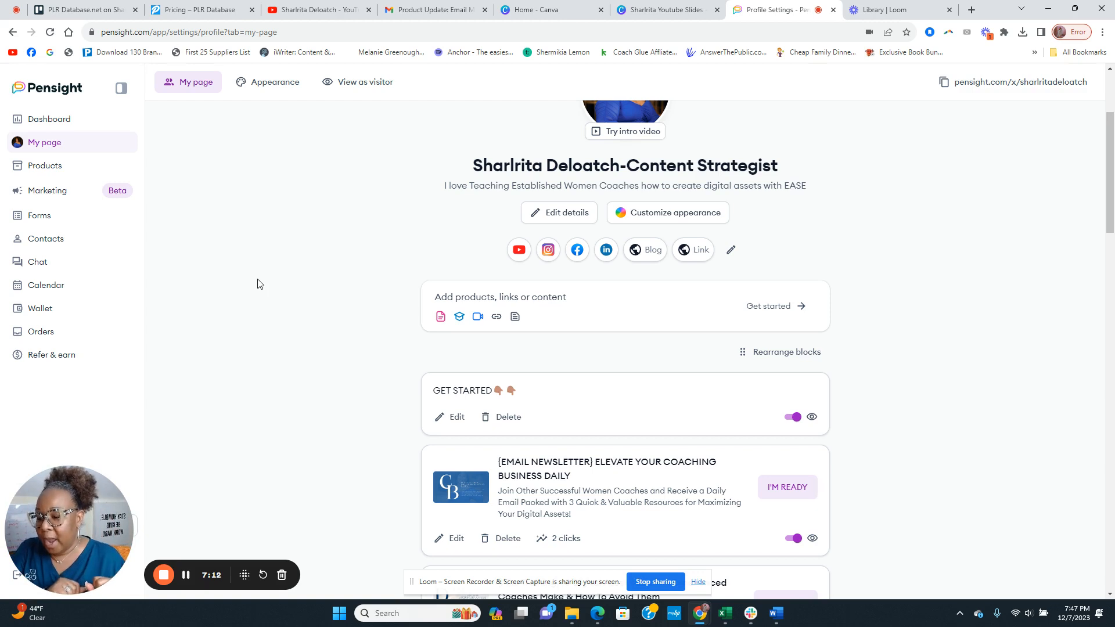
pyautogui.click(64, 199)
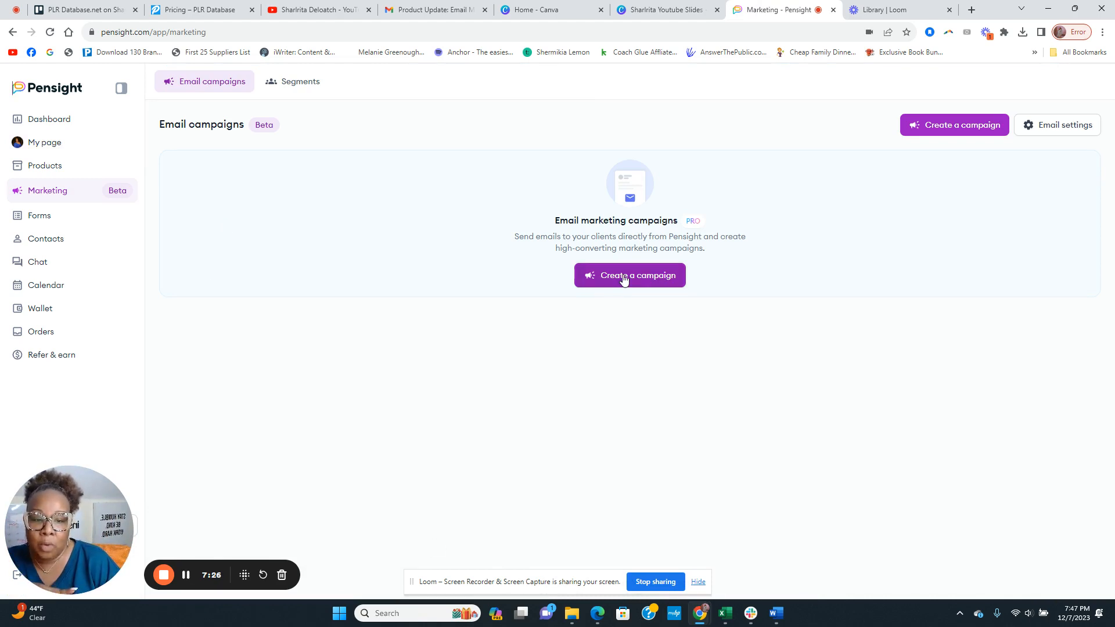
pyautogui.click(1039, 126)
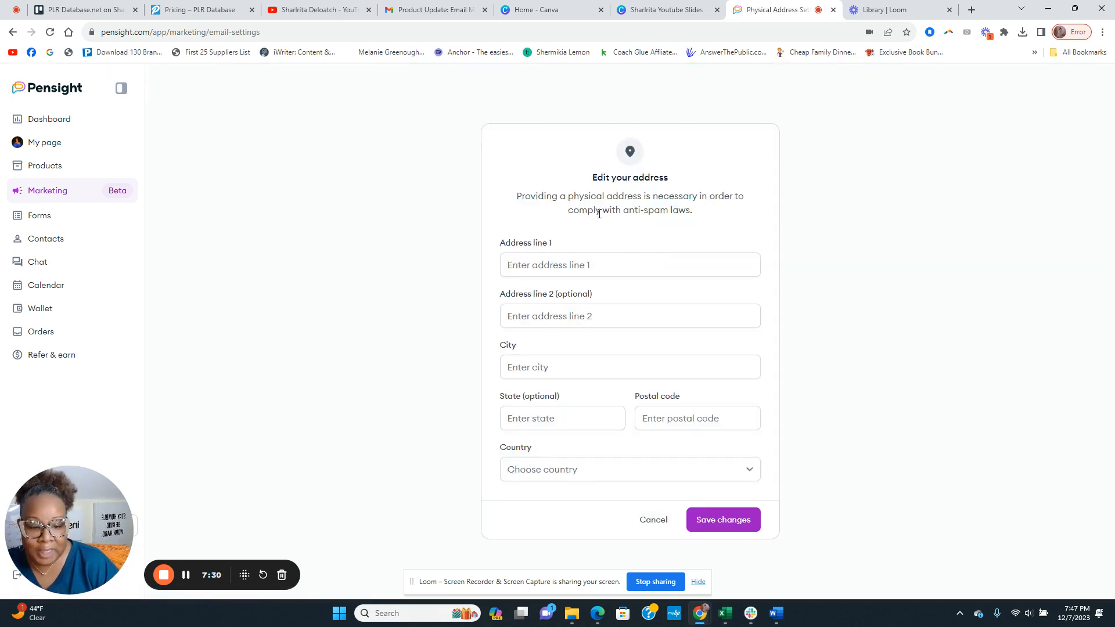
pyautogui.click(556, 263)
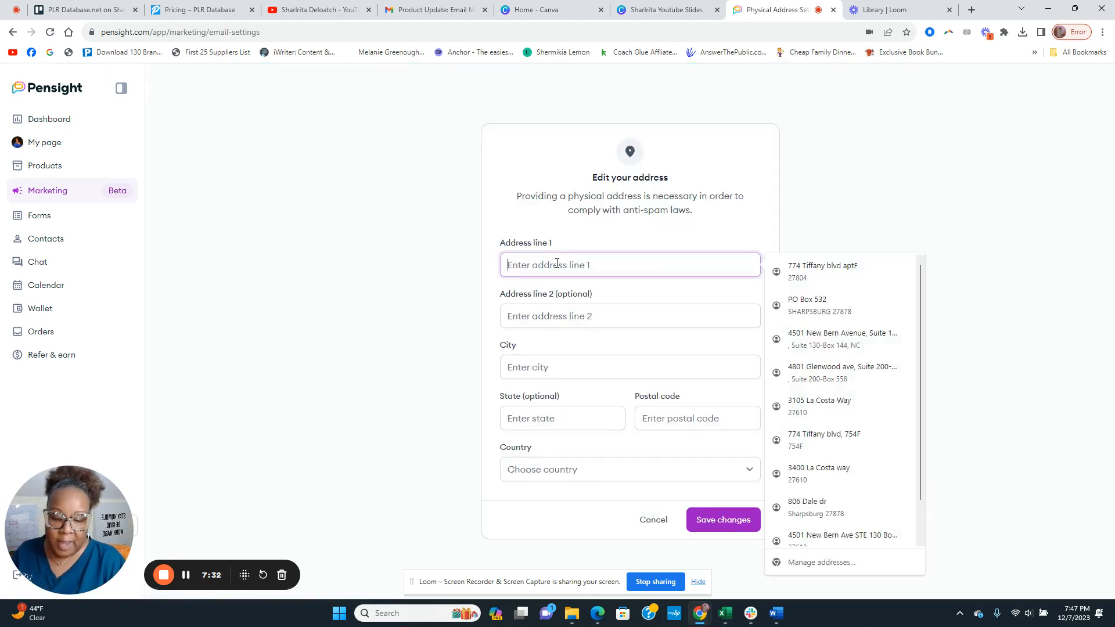
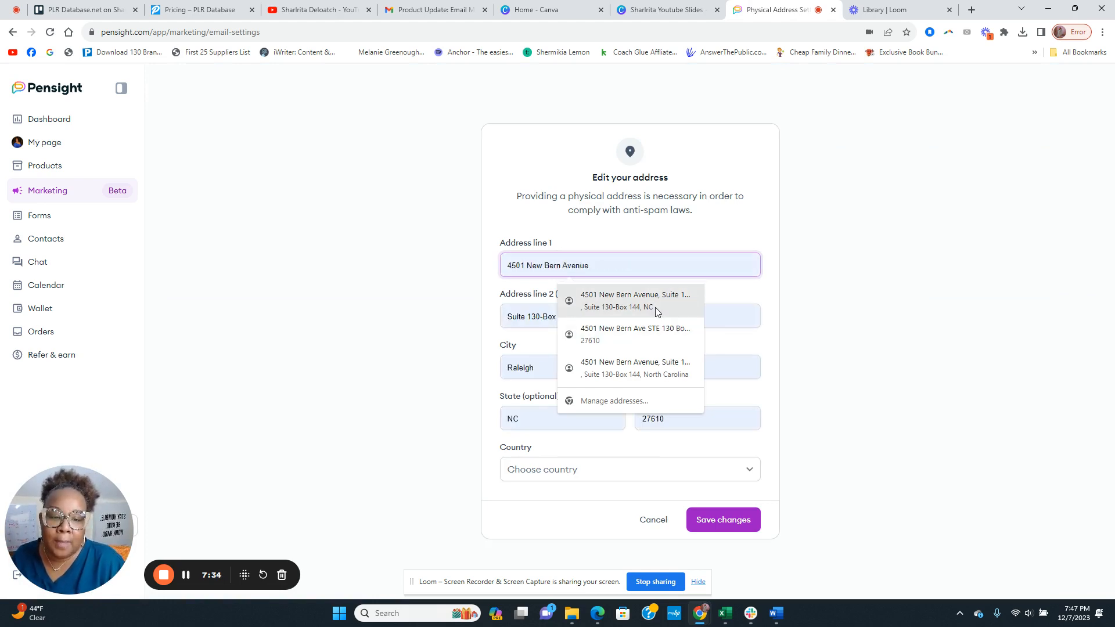
pyautogui.click(655, 308)
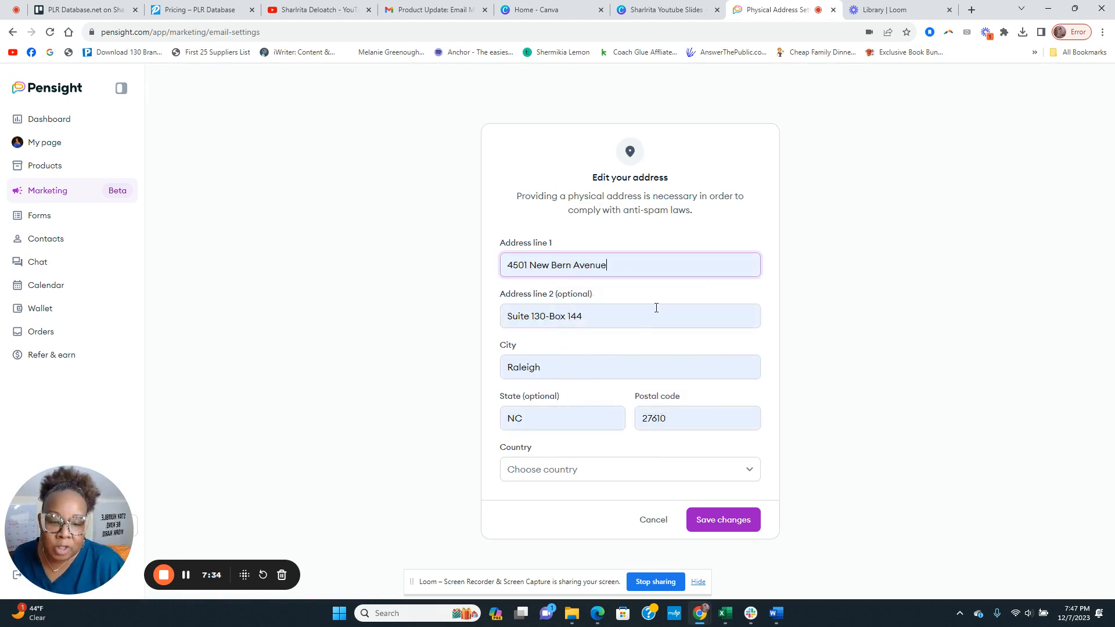
# Set the address country to United States of America and save the changes
pyautogui.click(557, 475)
pyautogui.scroll(-20, 552, 380)
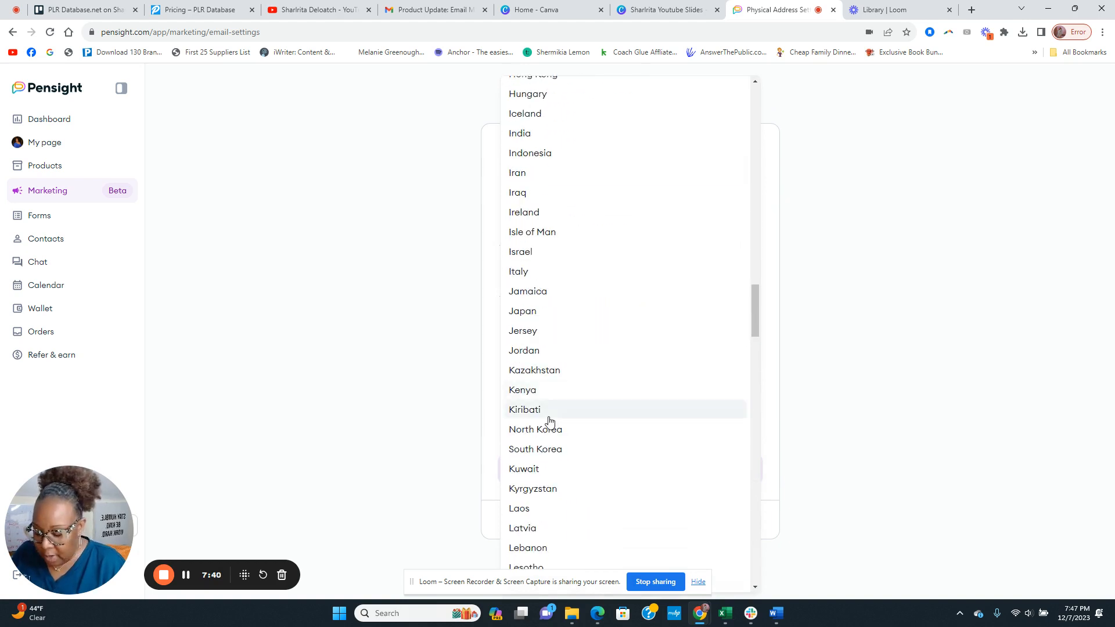
pyautogui.scroll(-20, 550, 420)
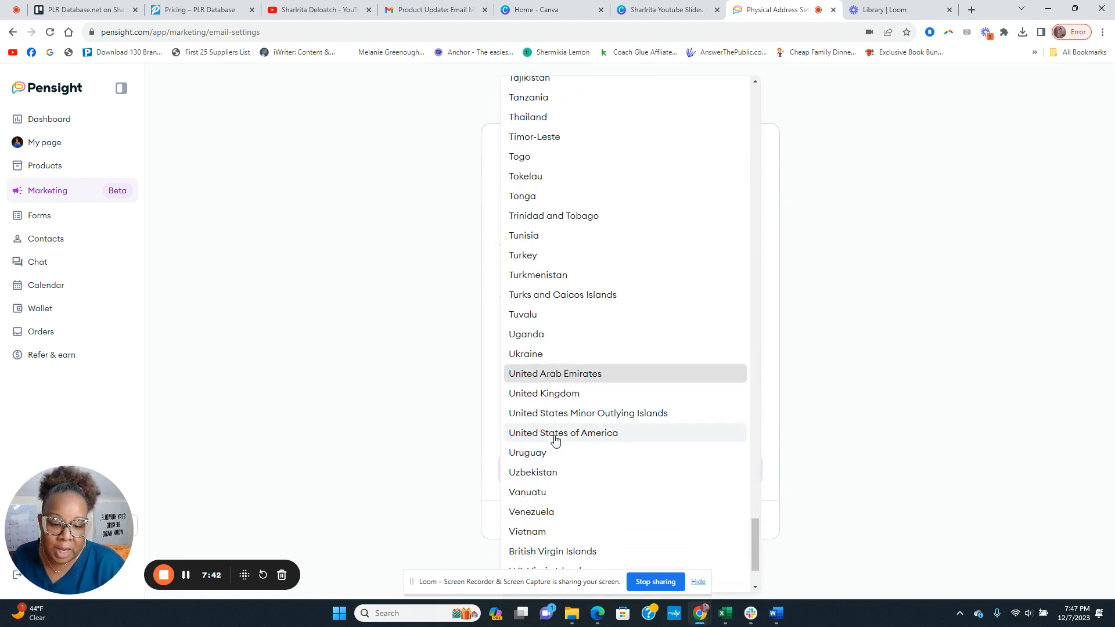
pyautogui.click(552, 435)
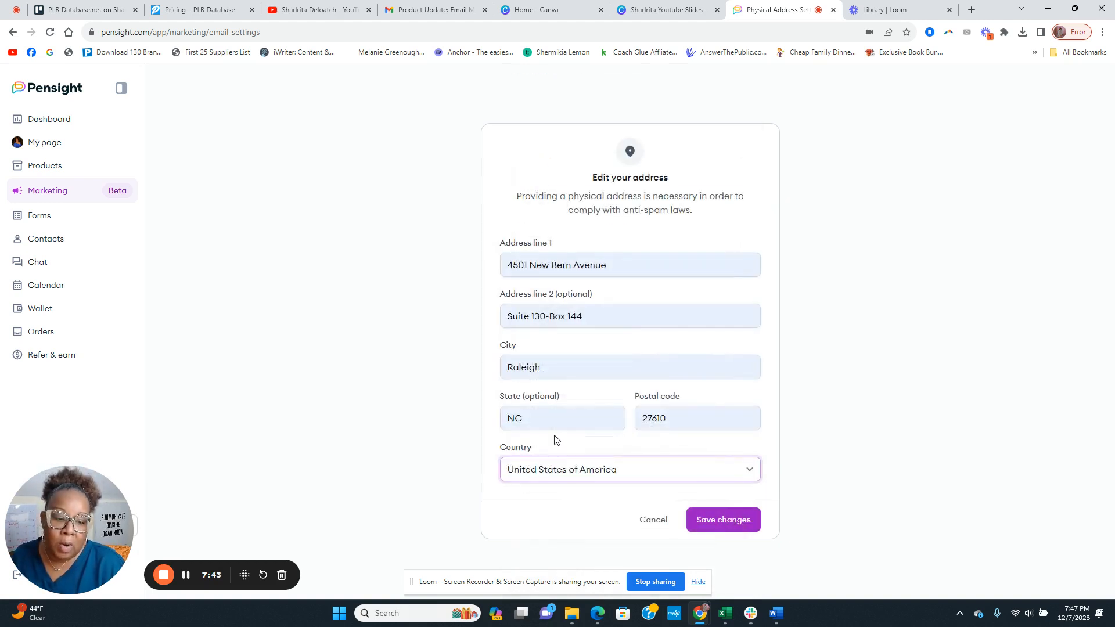
pyautogui.click(725, 527)
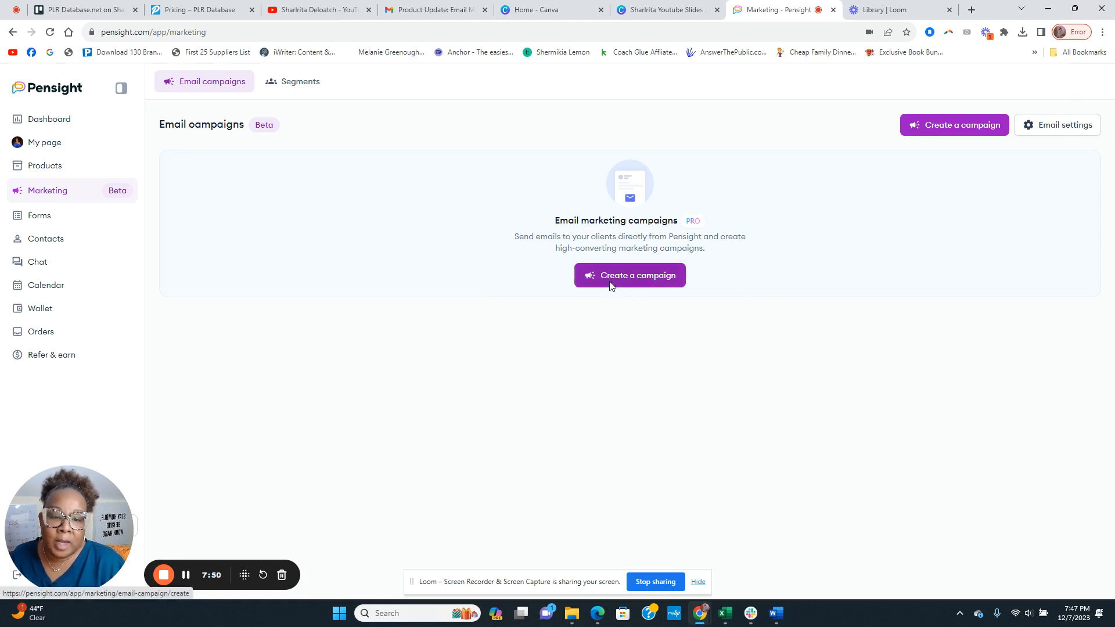
# Create a new campaign with a subject introducing the sender and the preheader 'Open up!'
pyautogui.click(630, 277)
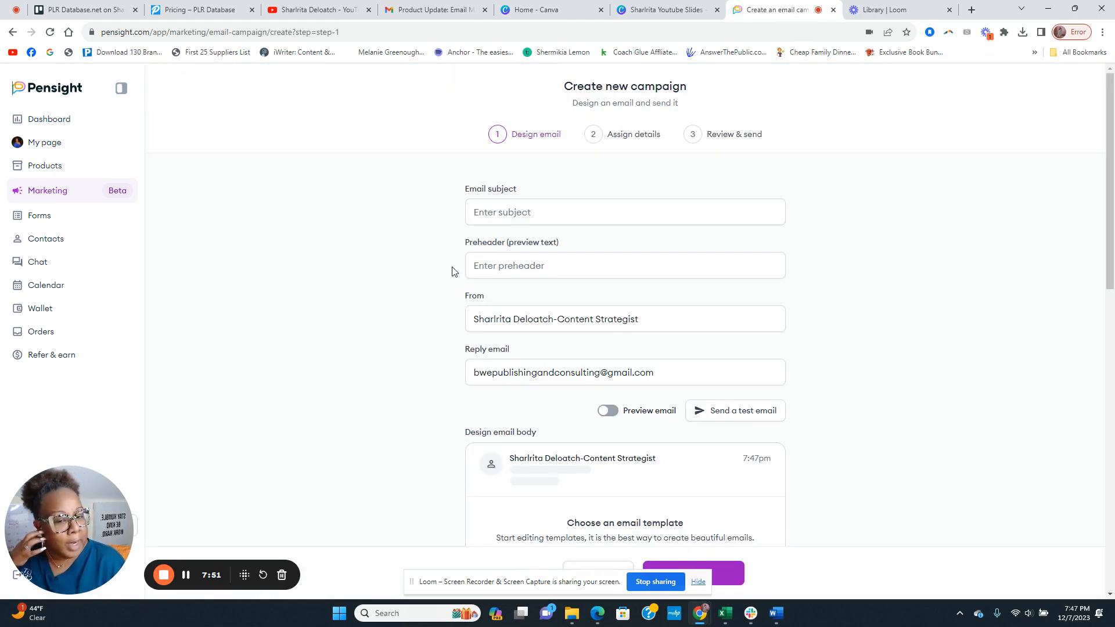
pyautogui.click(513, 213)
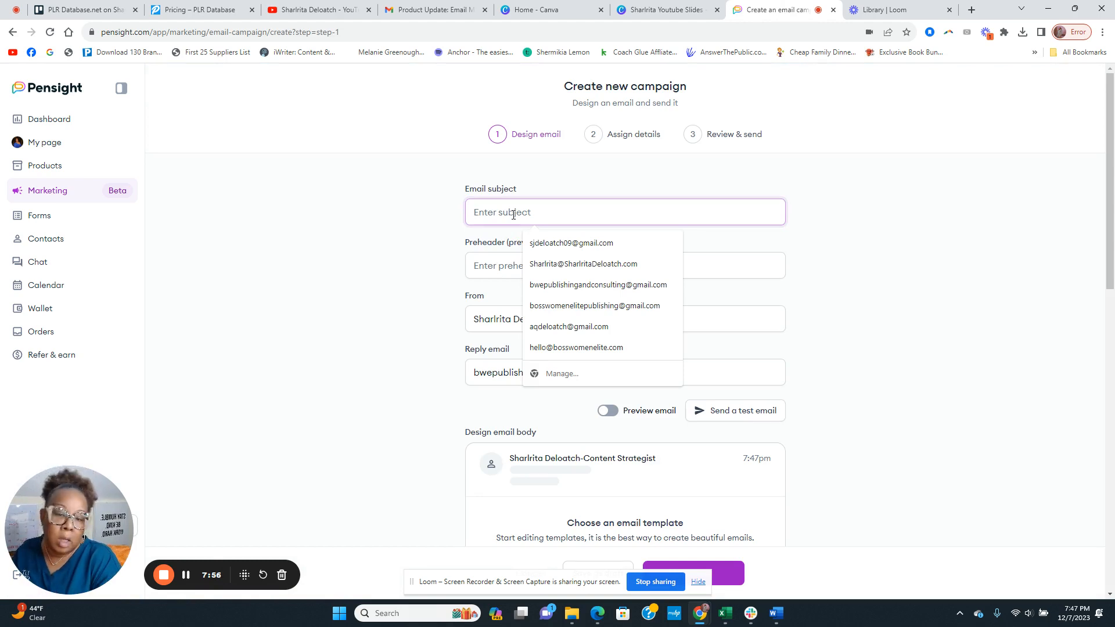
pyautogui.write("Hello I'")
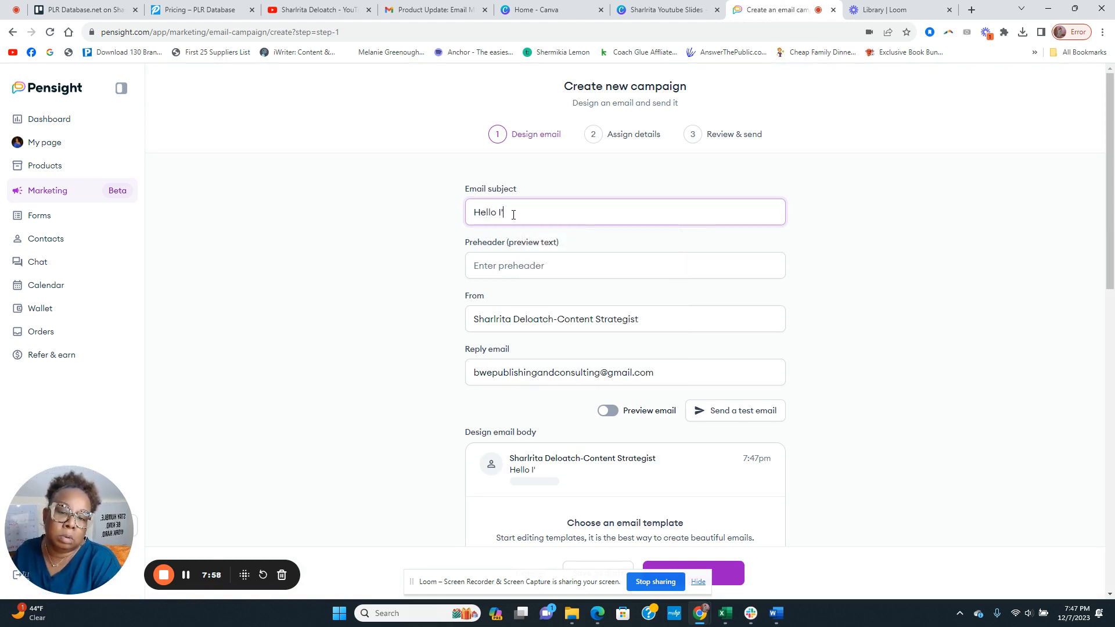
pyautogui.write('m Sharl')
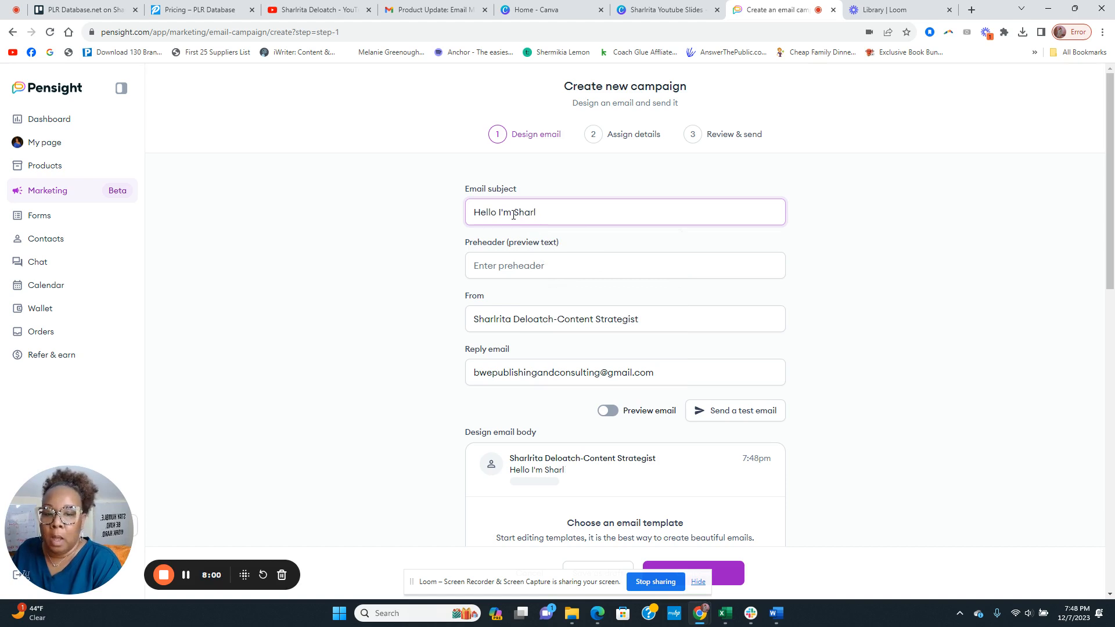
pyautogui.write('rita')
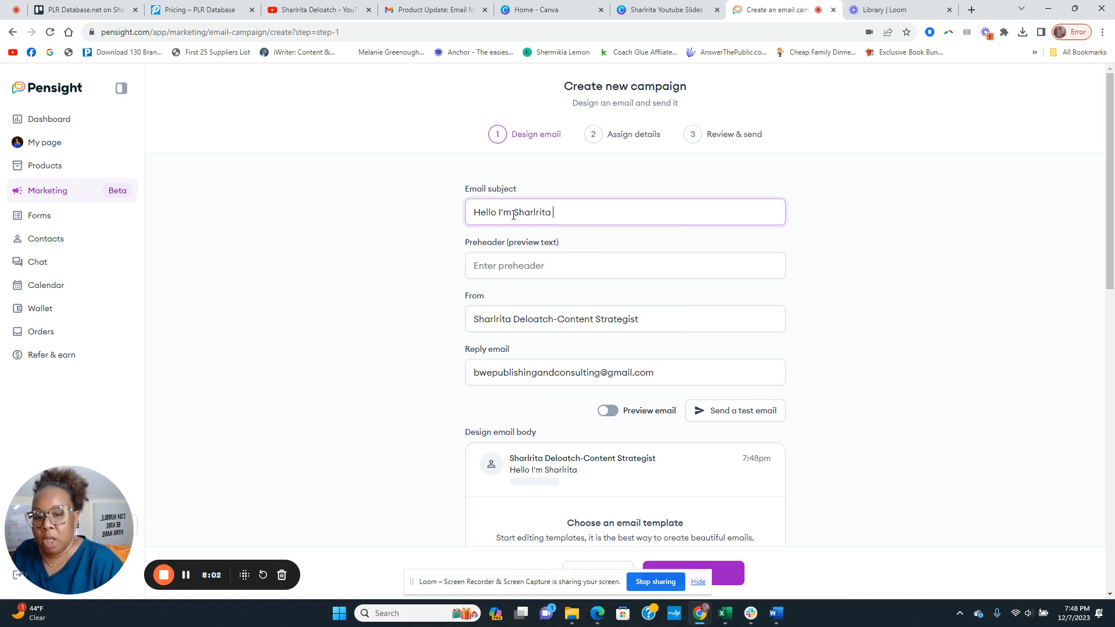
pyautogui.click(477, 269)
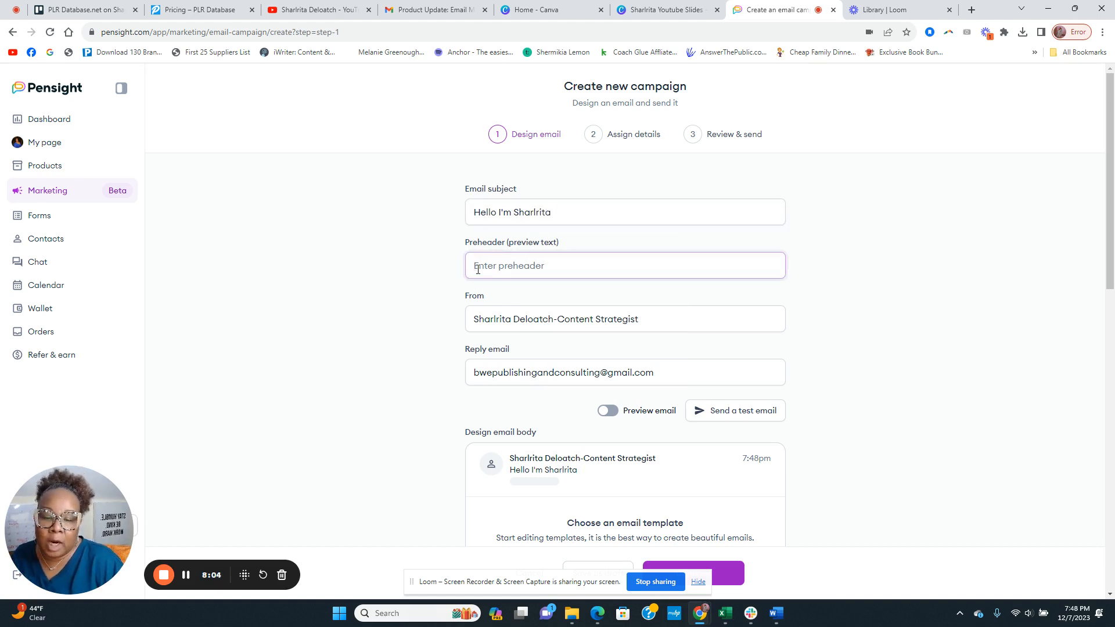
pyautogui.write('Open up!')
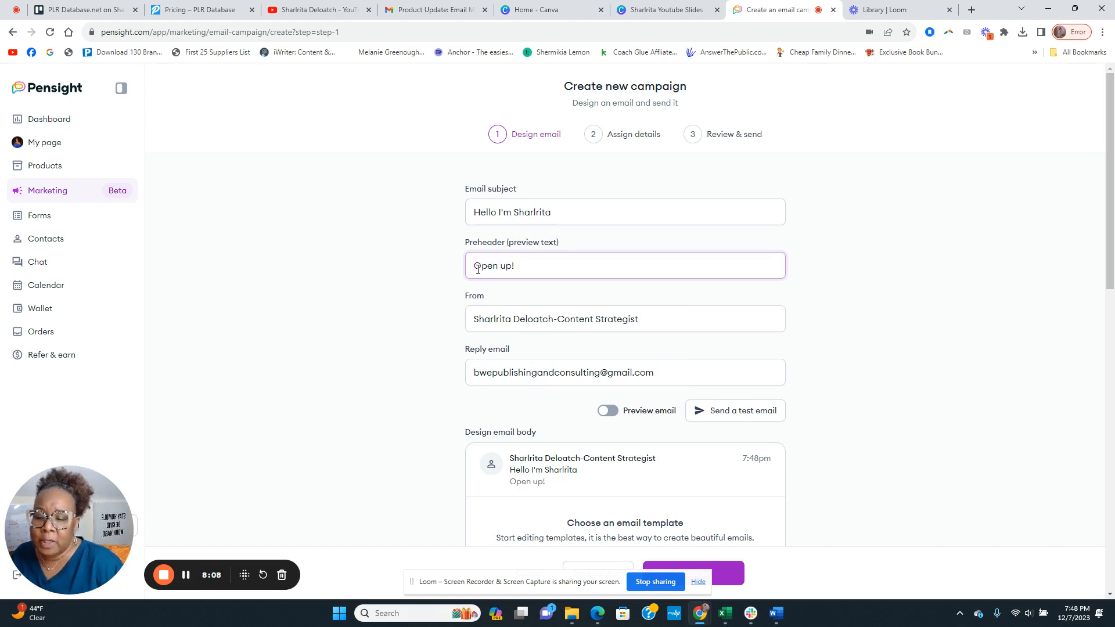
# Check the reply-to email address and scroll down to the email templates
pyautogui.scroll(-2, 465, 331)
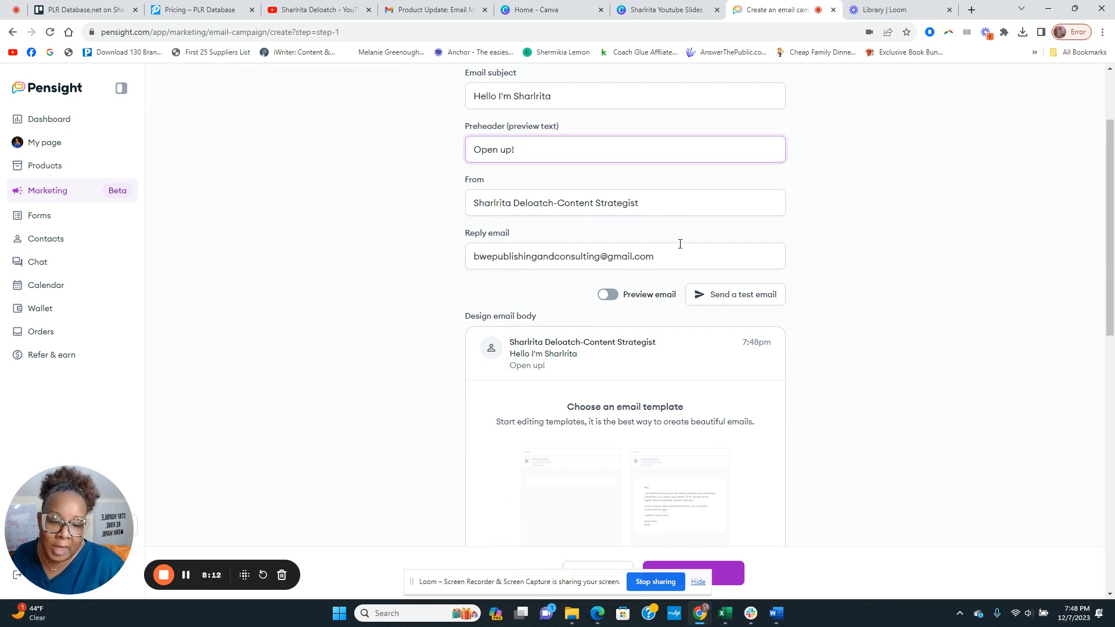
pyautogui.click(635, 252)
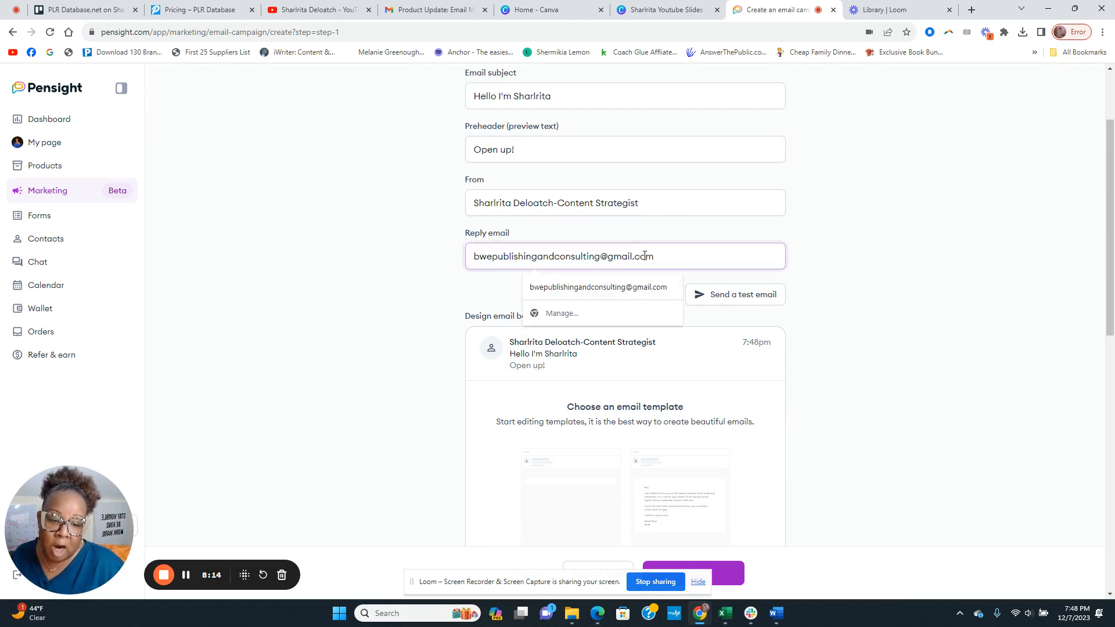
pyautogui.click(421, 293)
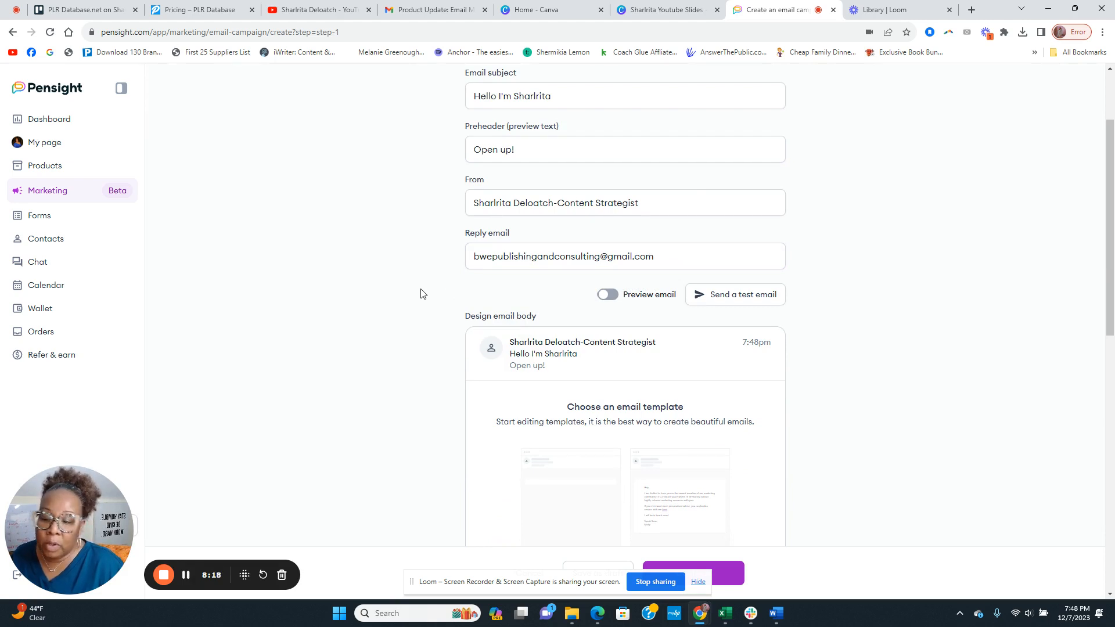
pyautogui.scroll(-1, 643, 256)
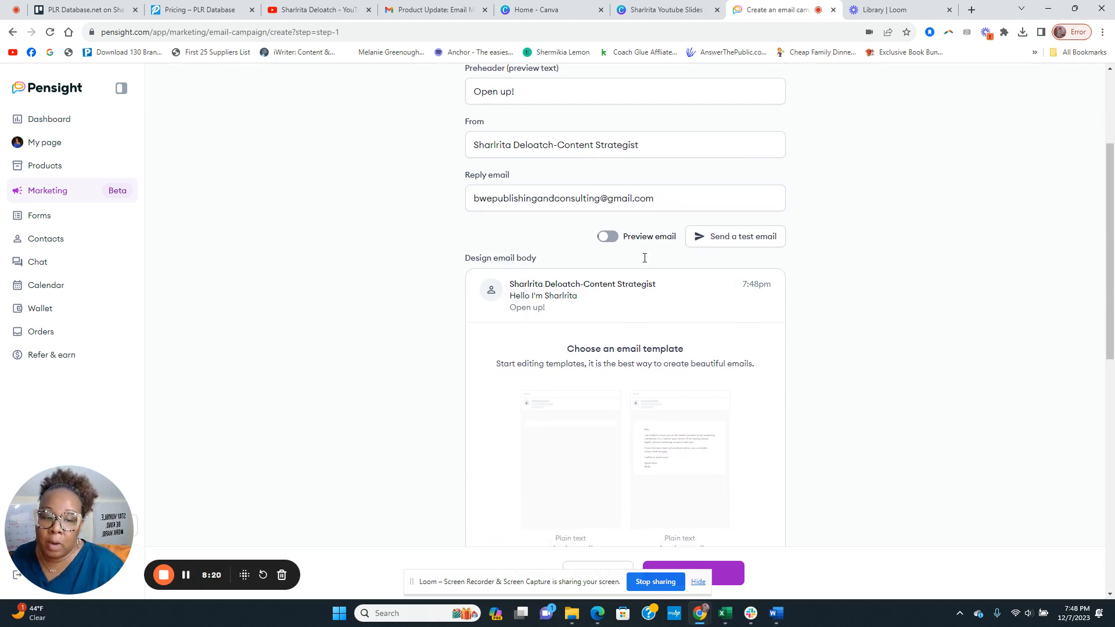
pyautogui.scroll(-2, 598, 259)
pyautogui.scroll(-1, 516, 249)
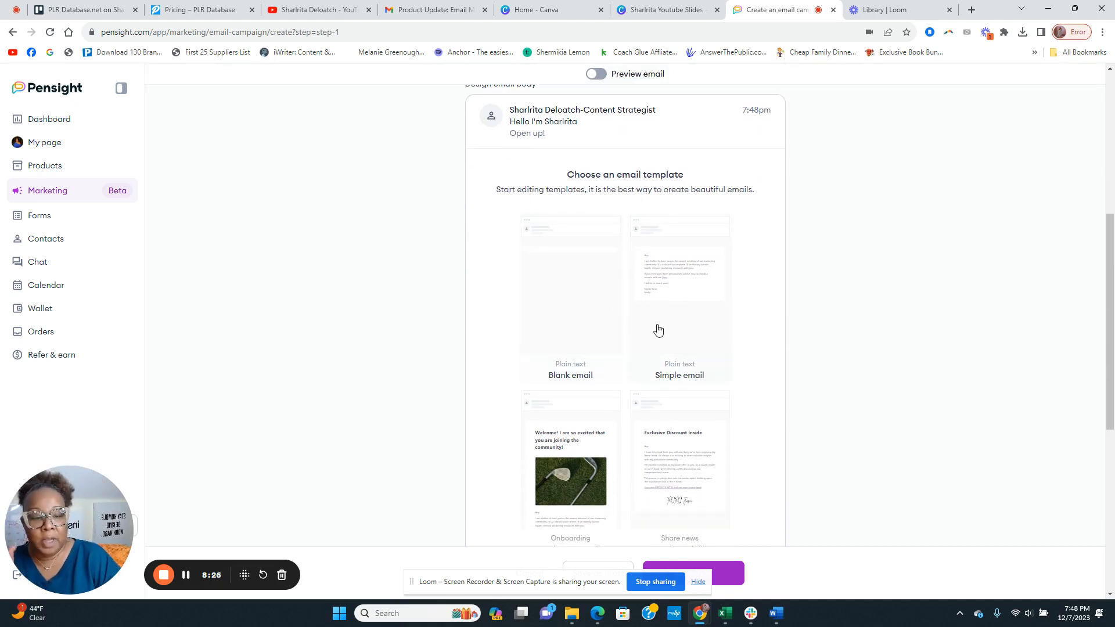
# Preview the Welcome email template and scroll through its content
pyautogui.scroll(-3, 673, 332)
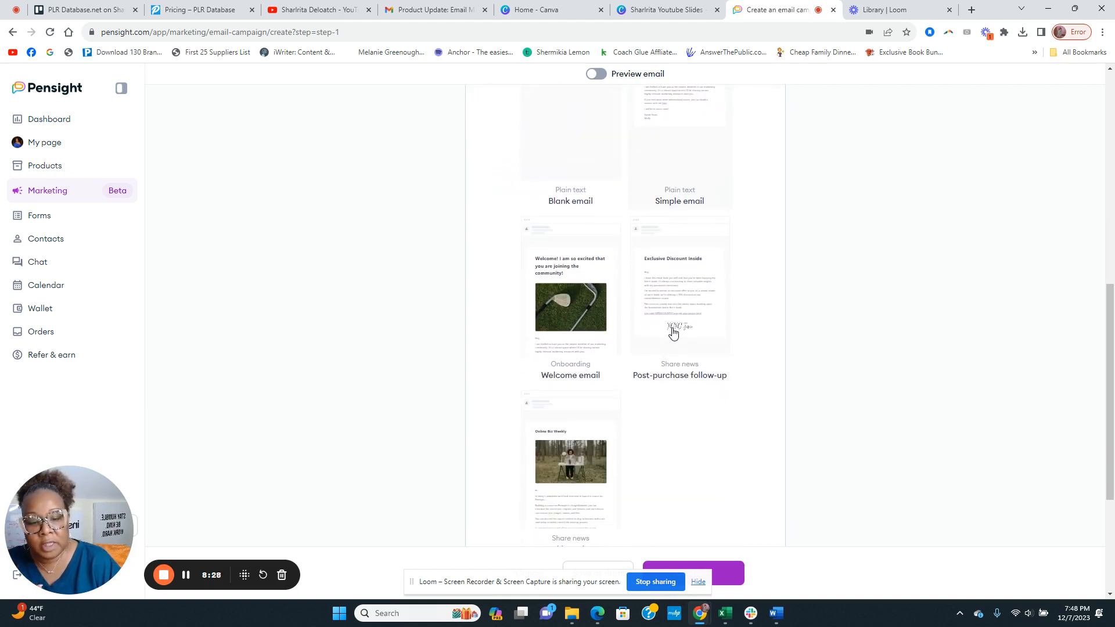
pyautogui.click(581, 331)
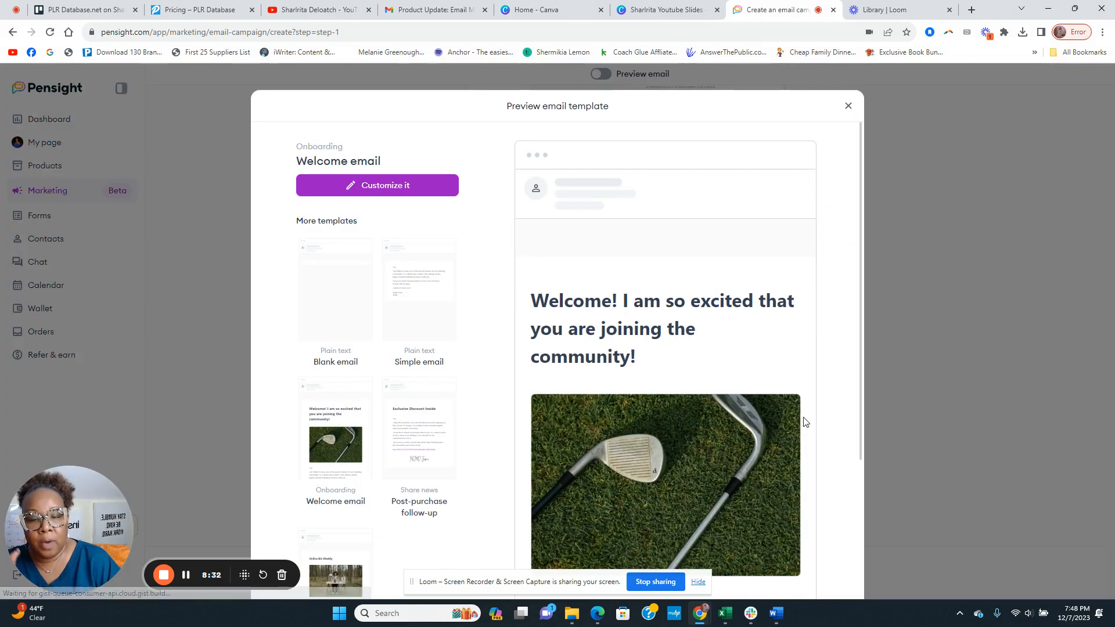
pyautogui.scroll(-2, 727, 367)
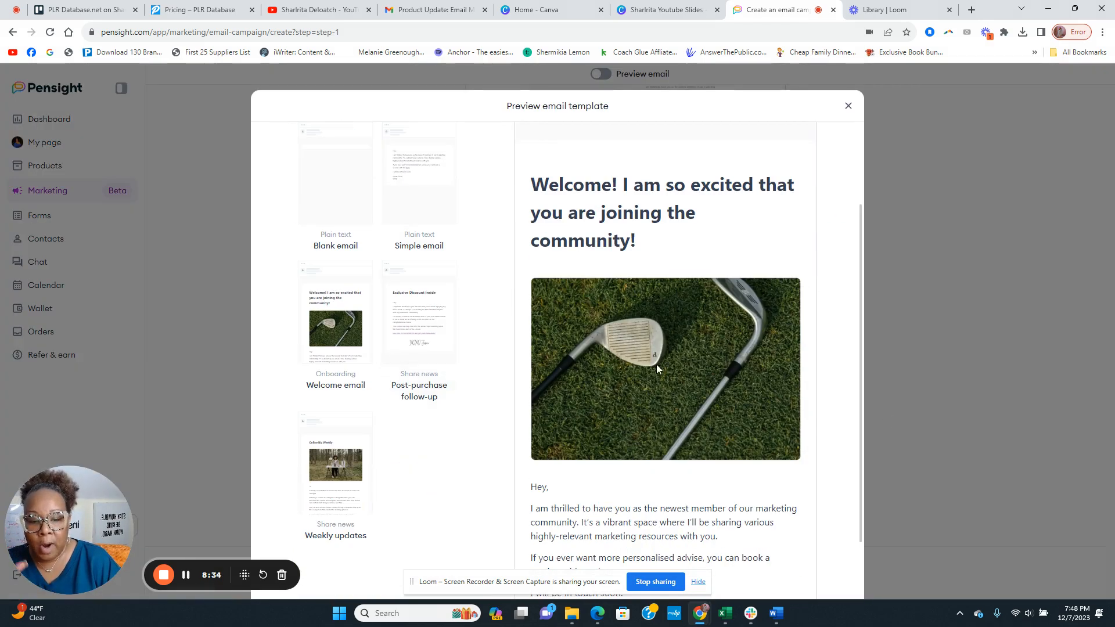
pyautogui.scroll(-2, 656, 364)
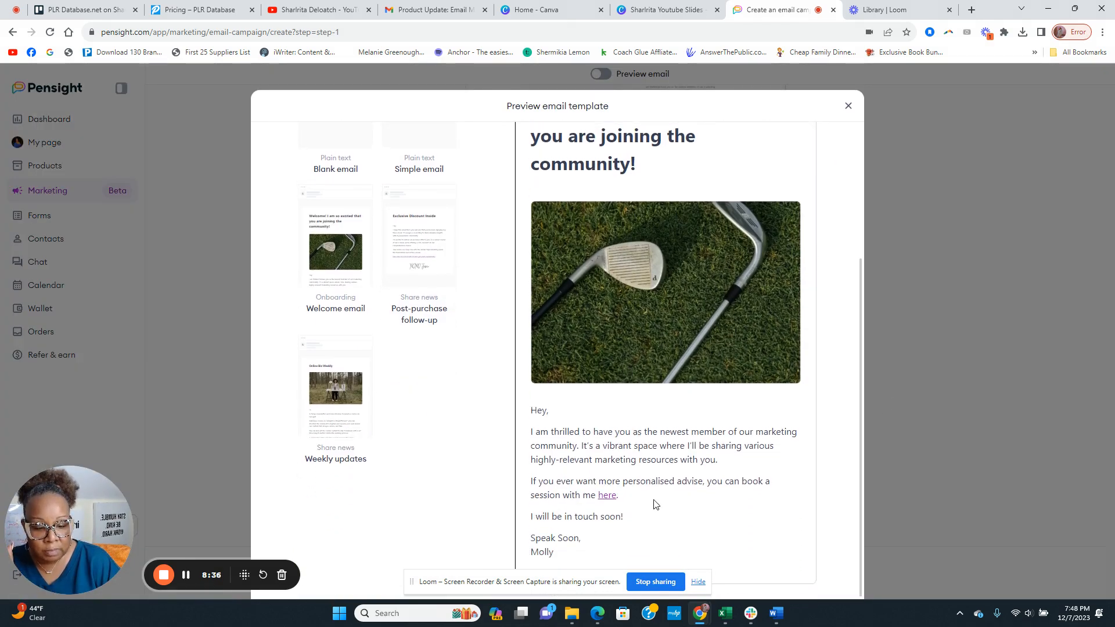
pyautogui.scroll(4, 655, 499)
# Customize the Welcome template and inspect its image block's golf-club image file
pyautogui.click(375, 188)
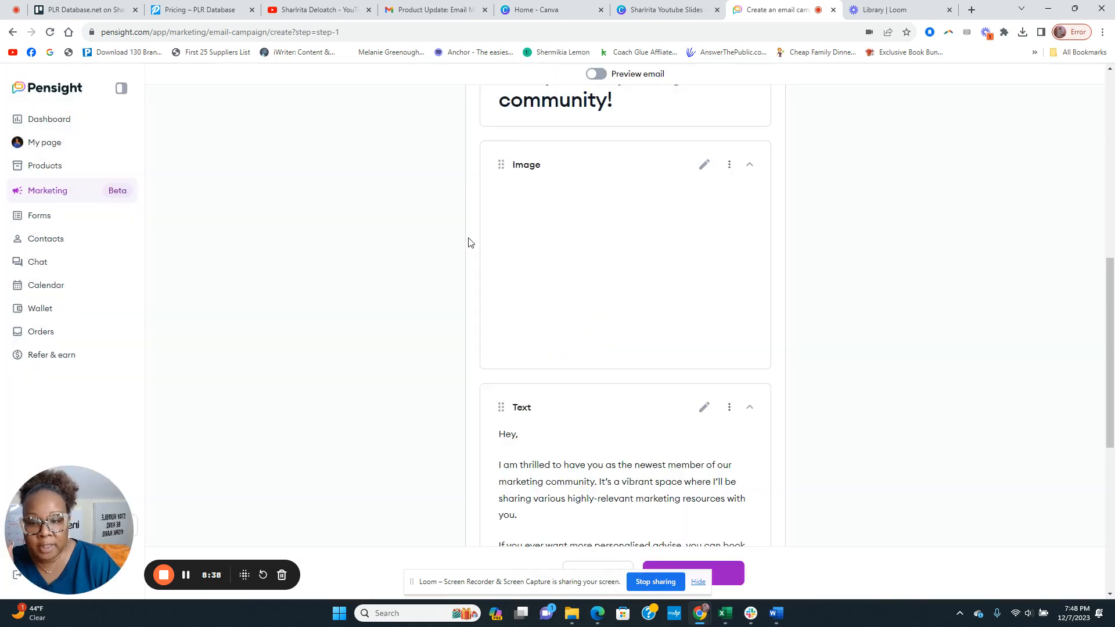
pyautogui.scroll(-3, 584, 292)
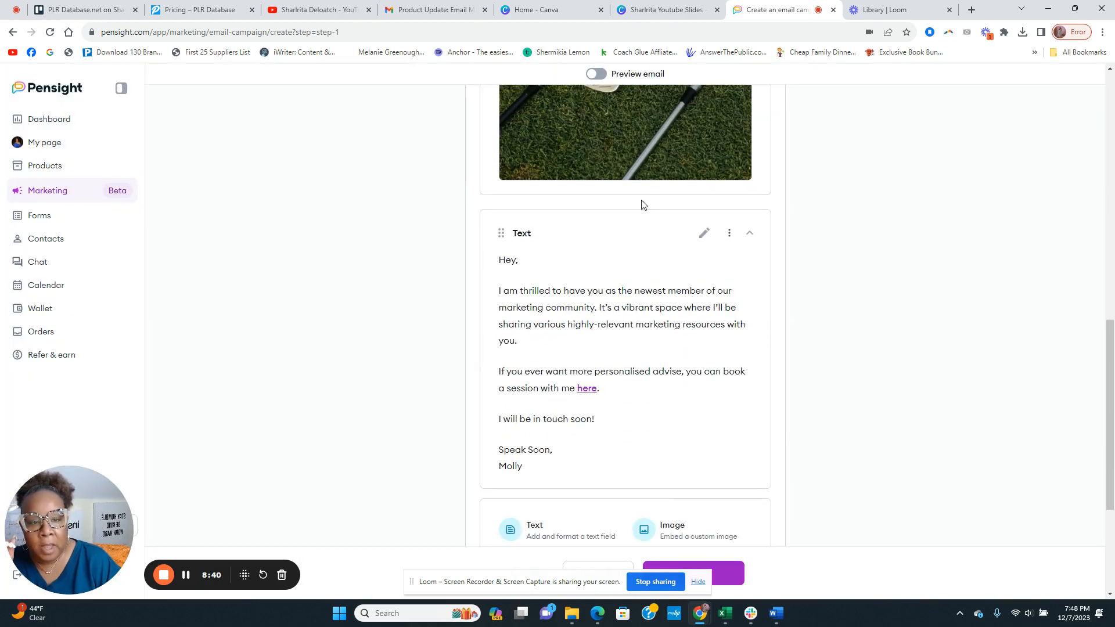
pyautogui.scroll(2, 617, 213)
pyautogui.click(704, 110)
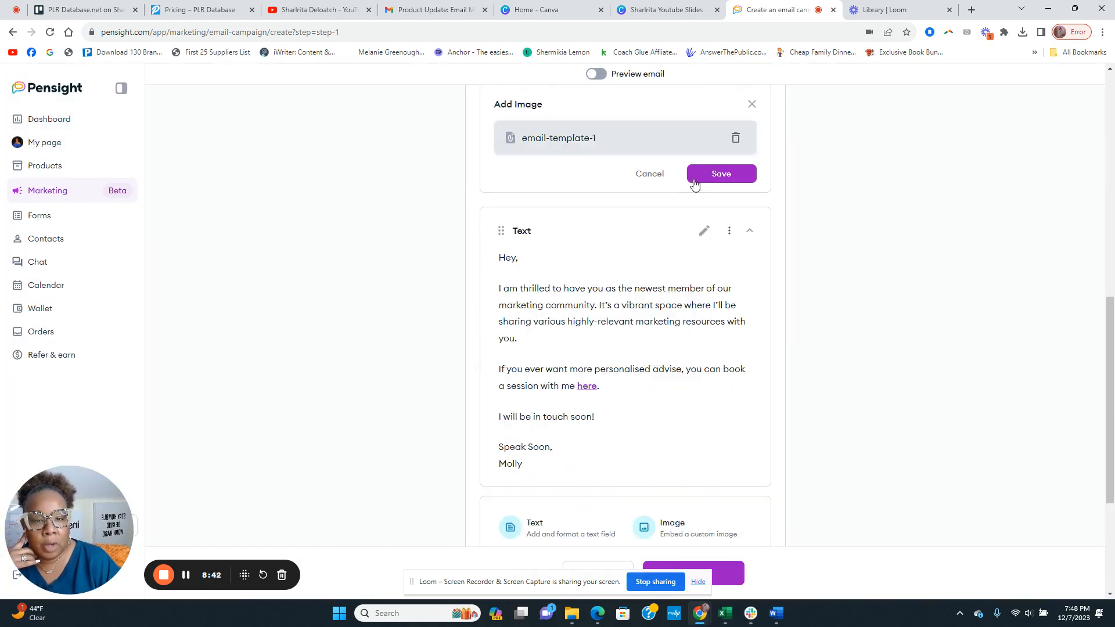
pyautogui.click(589, 141)
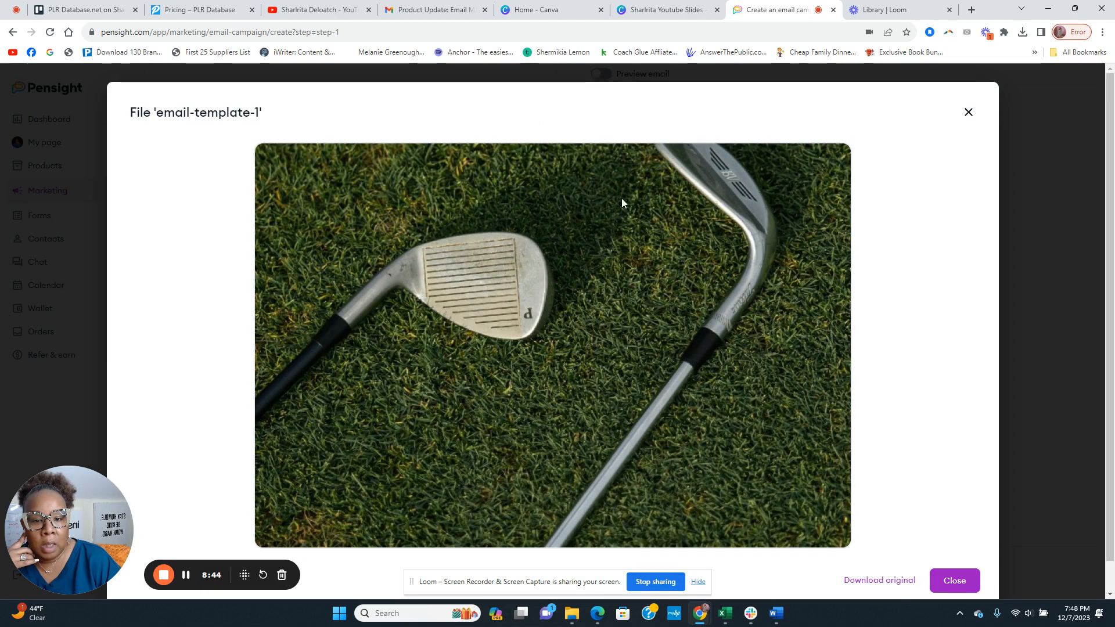
pyautogui.scroll(-1, 639, 244)
pyautogui.click(968, 81)
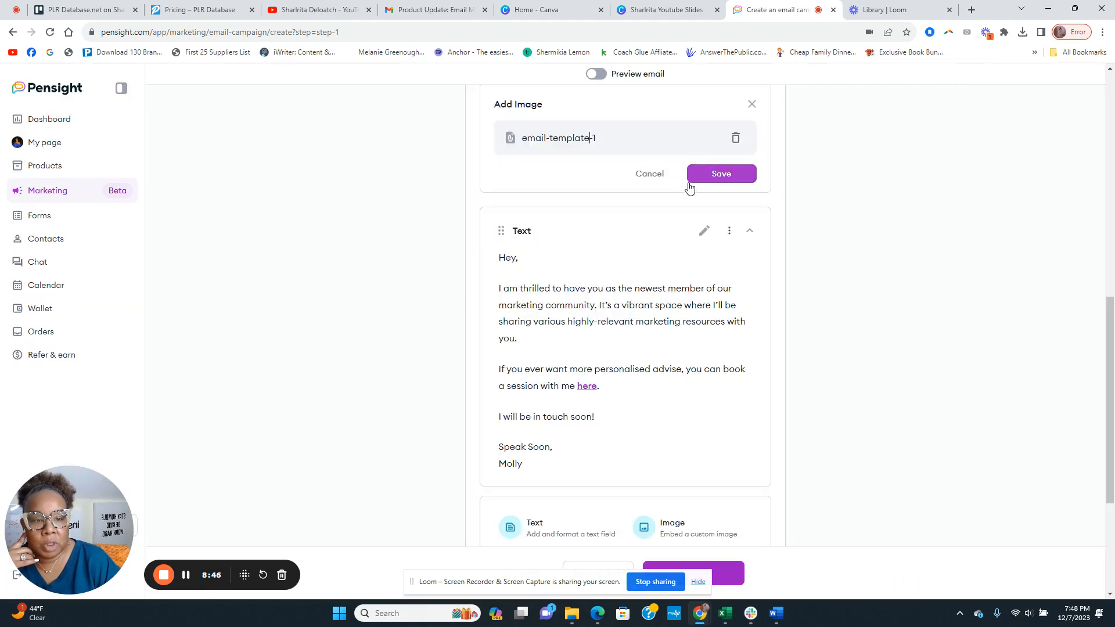
pyautogui.scroll(3, 690, 187)
# Replace the golf-club image with Black Aesthetic Twitter Header (1) uploaded from Downloads
pyautogui.click(736, 314)
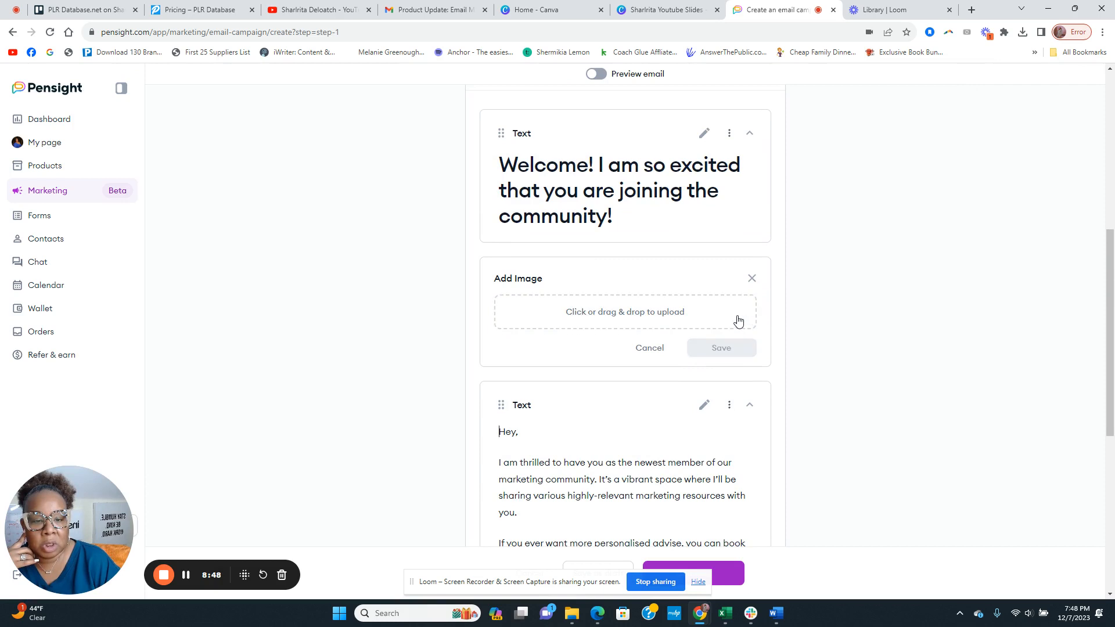
pyautogui.click(671, 314)
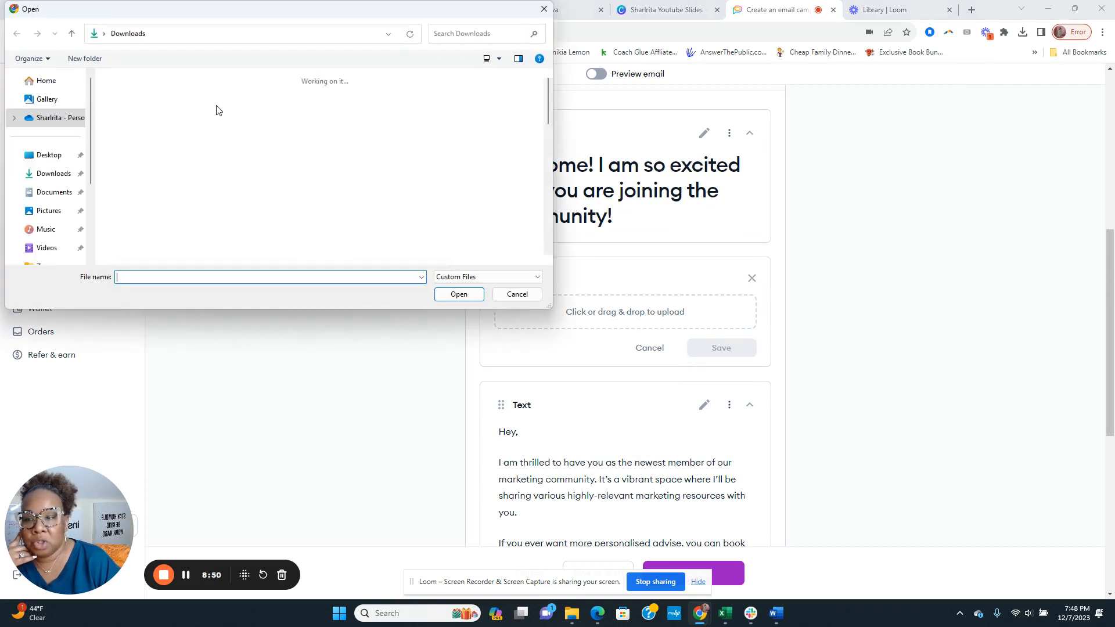
pyautogui.click(142, 134)
pyautogui.click(198, 133)
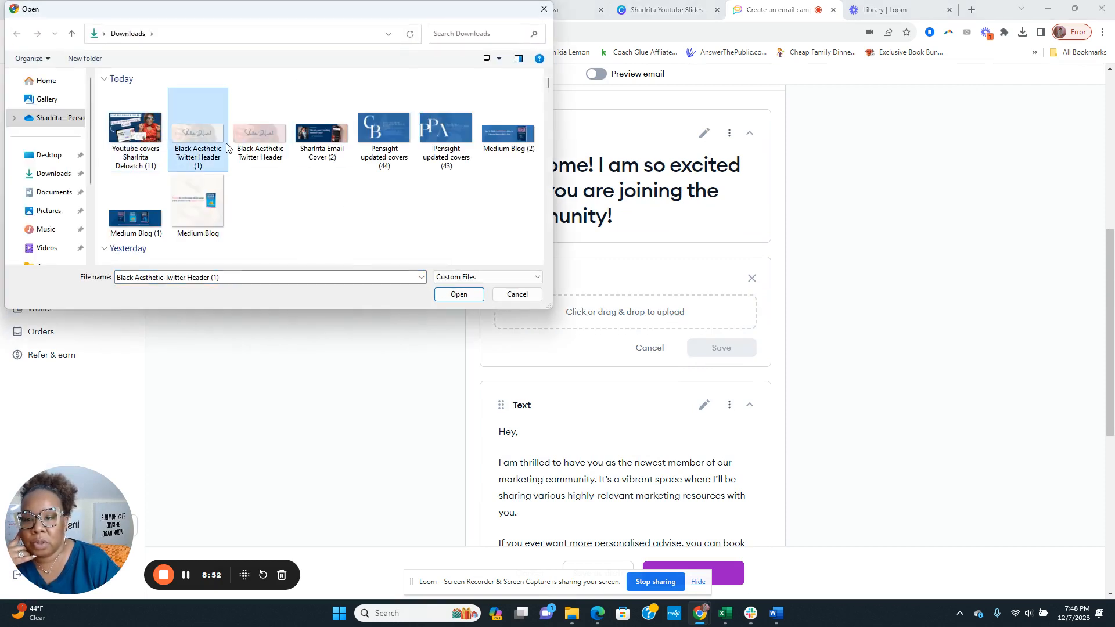
pyautogui.click(461, 295)
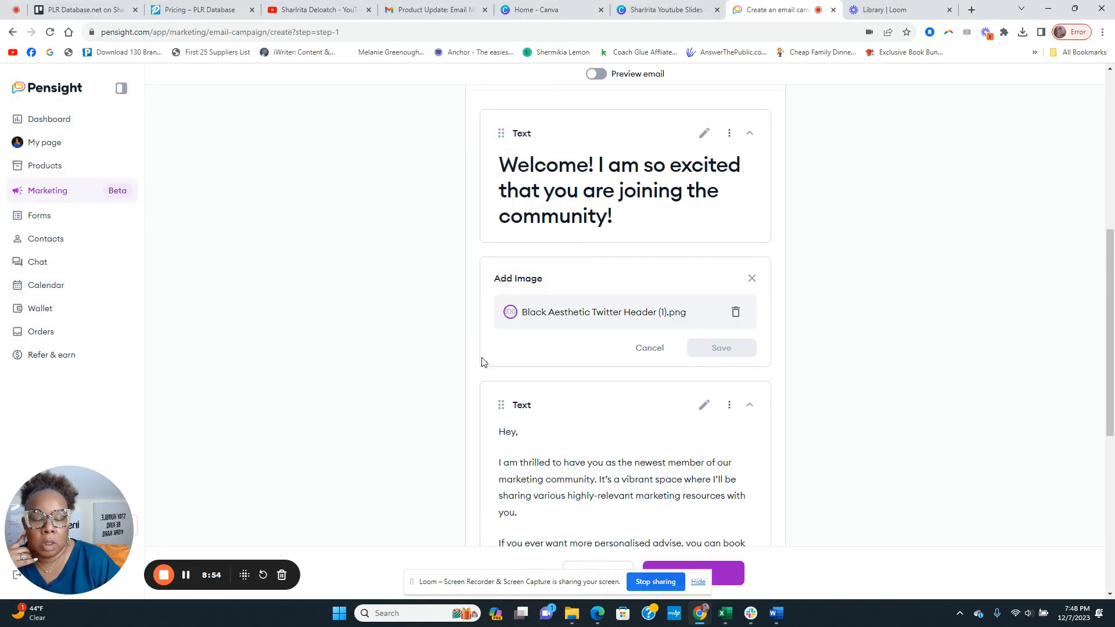
pyautogui.click(723, 348)
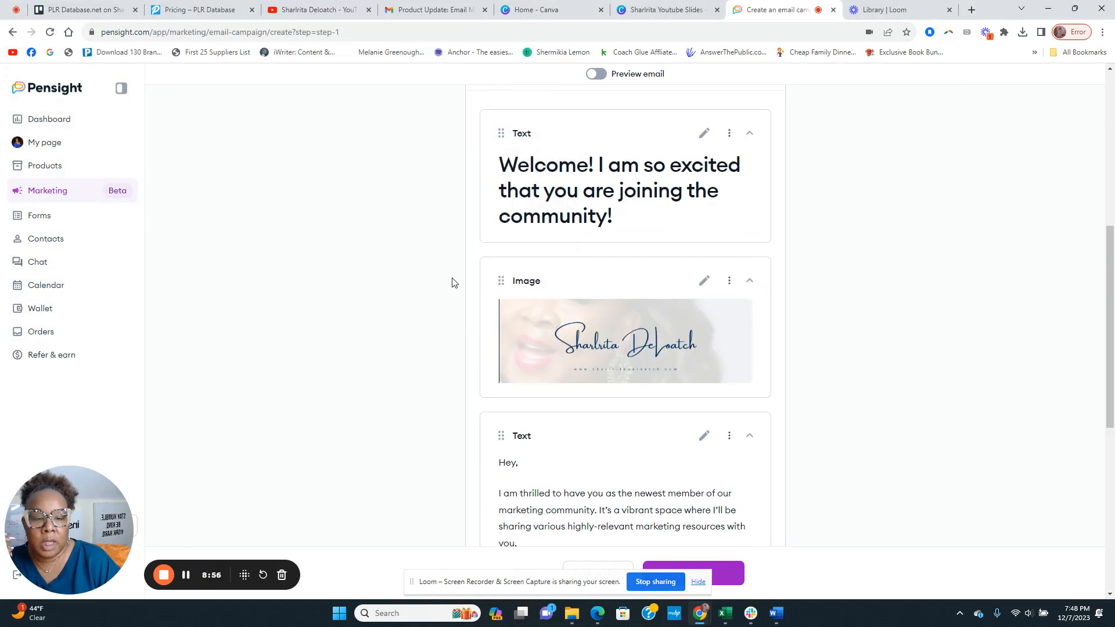
pyautogui.scroll(-3, 470, 314)
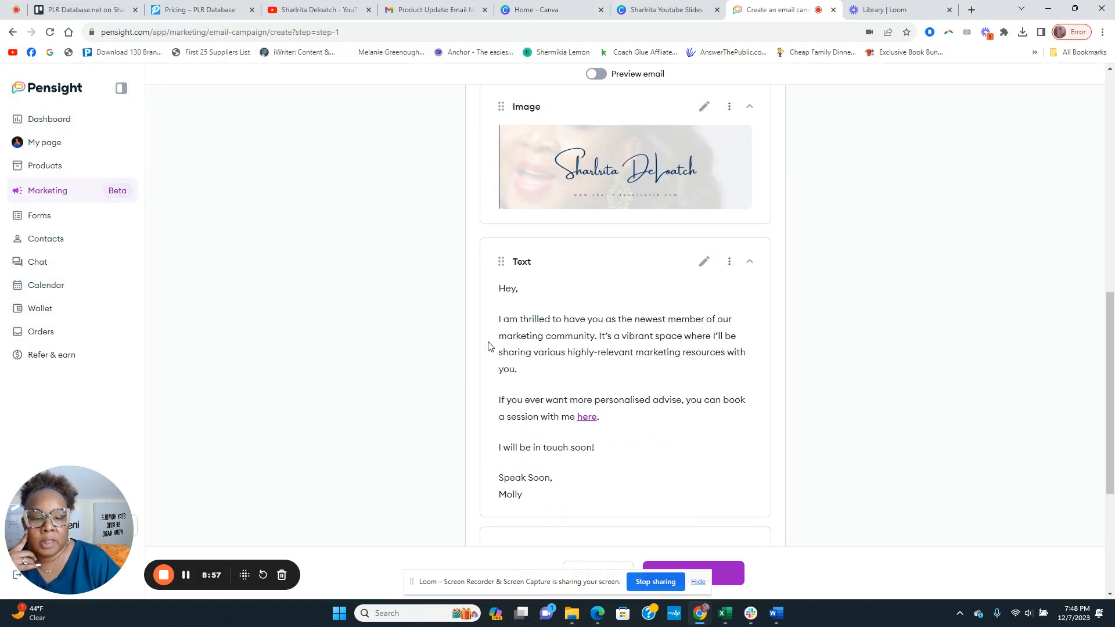
pyautogui.click(516, 290)
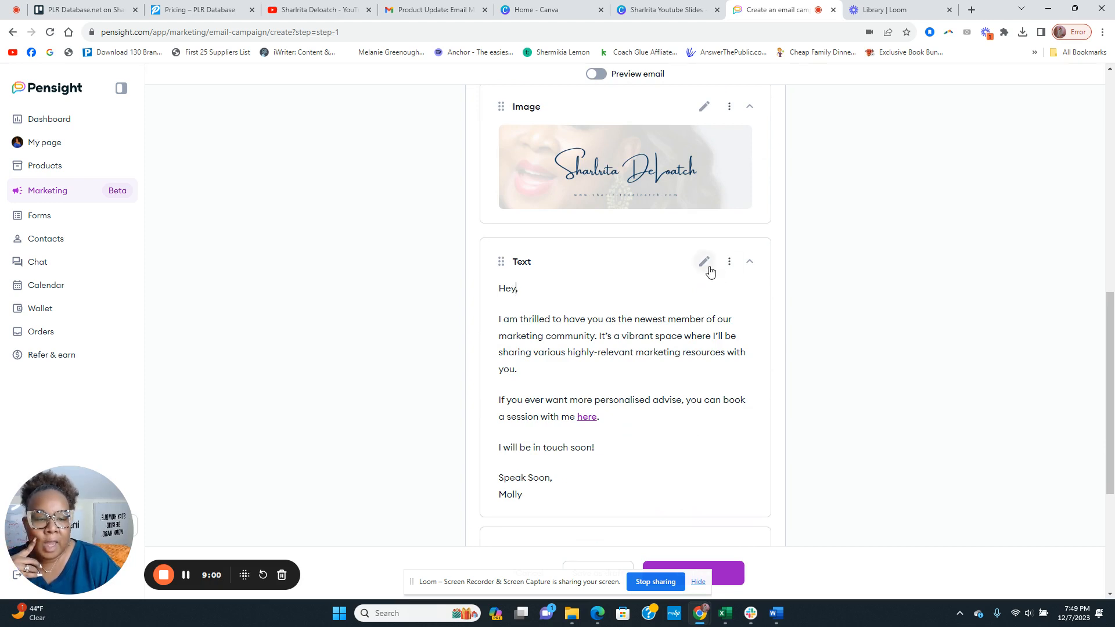
pyautogui.click(704, 262)
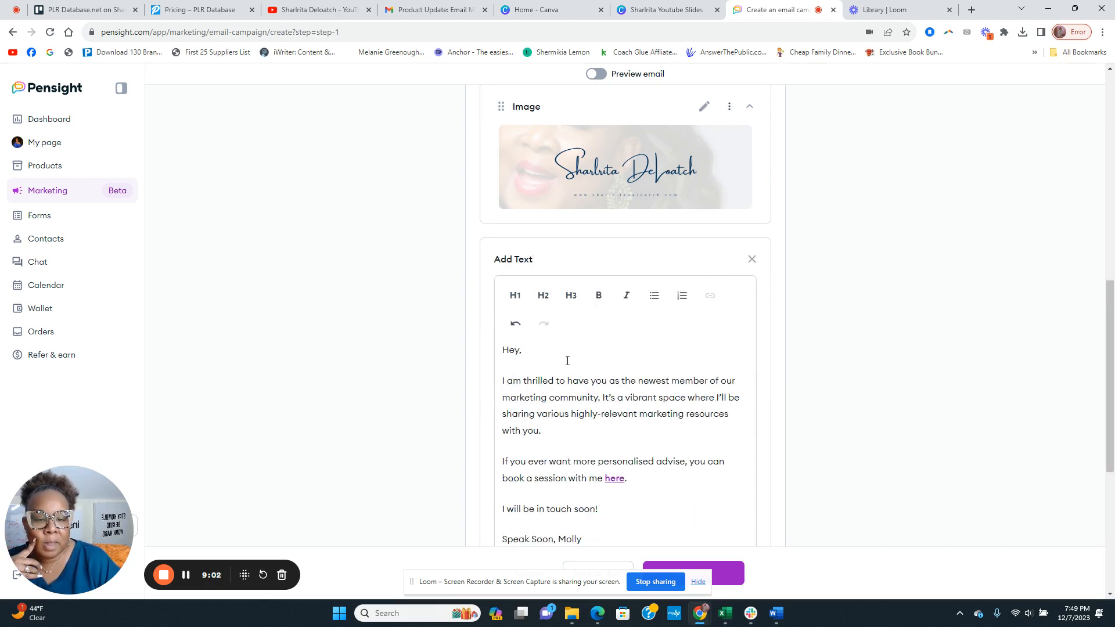
pyautogui.scroll(-2, 568, 361)
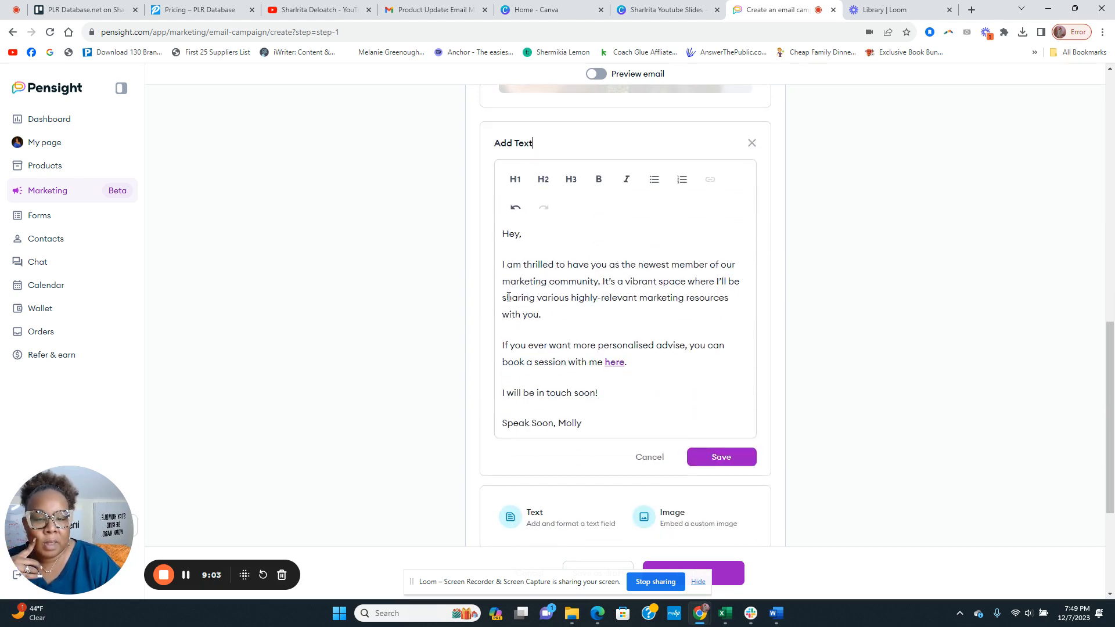
pyautogui.click(522, 242)
pyautogui.click(518, 244)
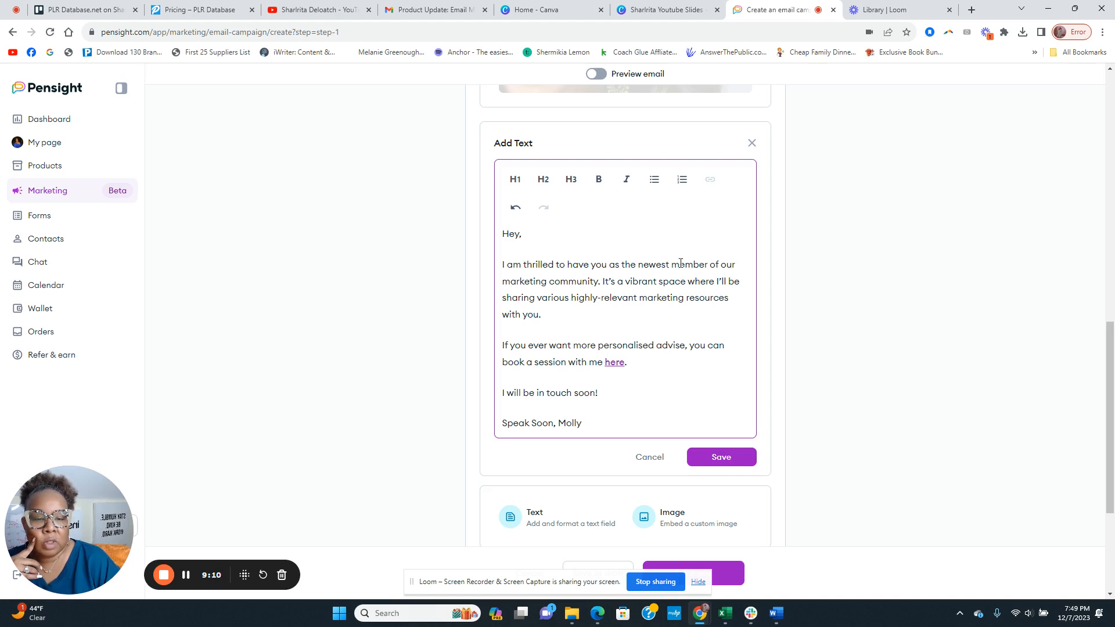
pyautogui.scroll(-2, 624, 269)
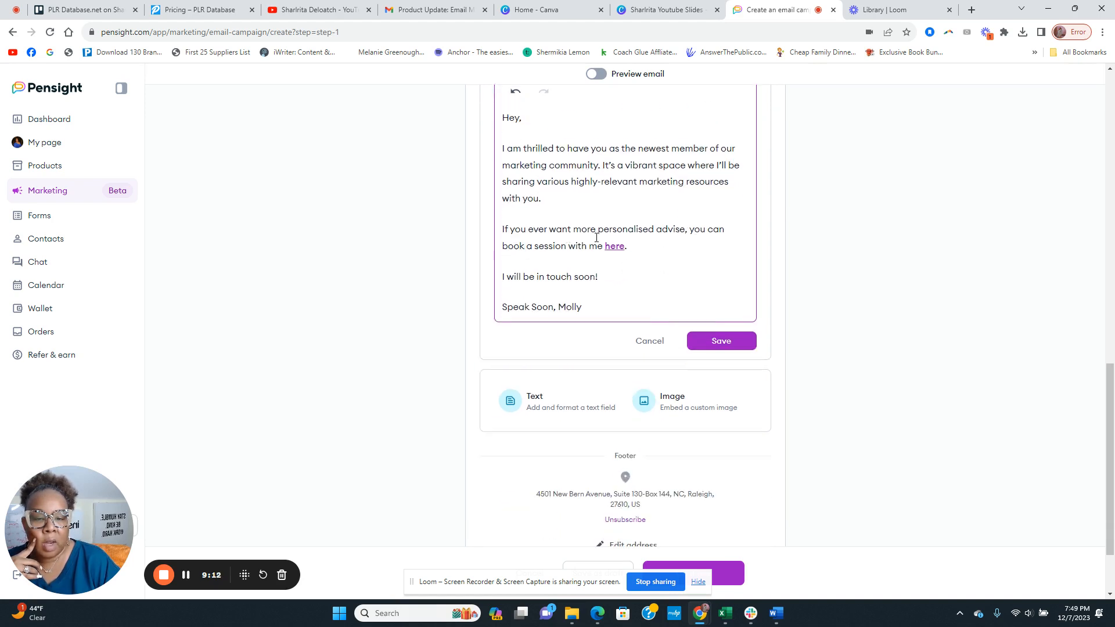
pyautogui.scroll(-2, 622, 293)
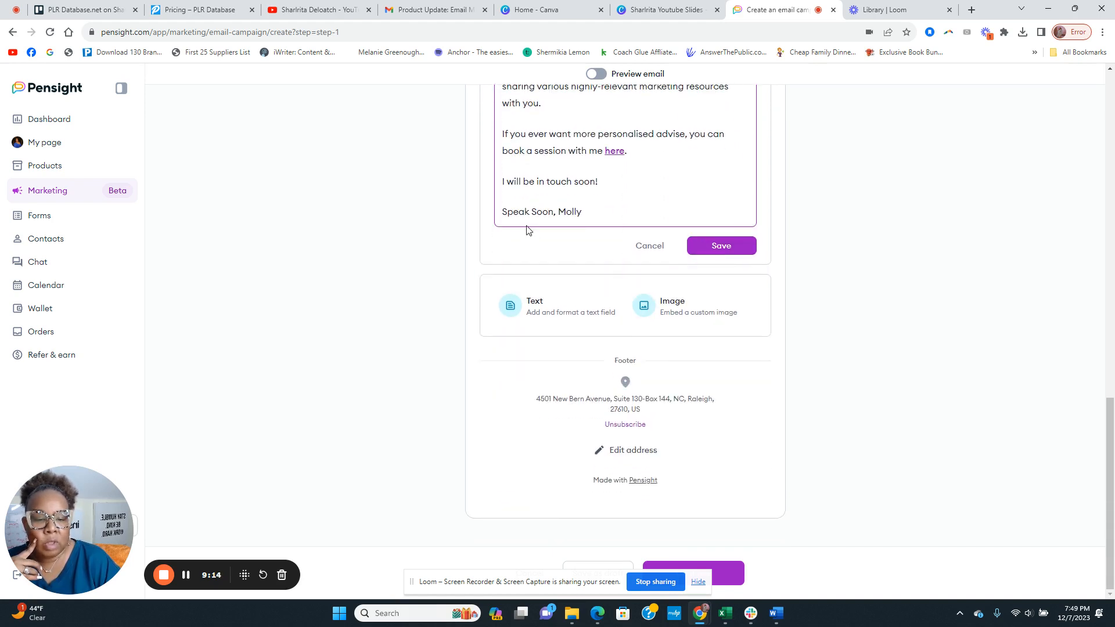
pyautogui.scroll(2, 528, 208)
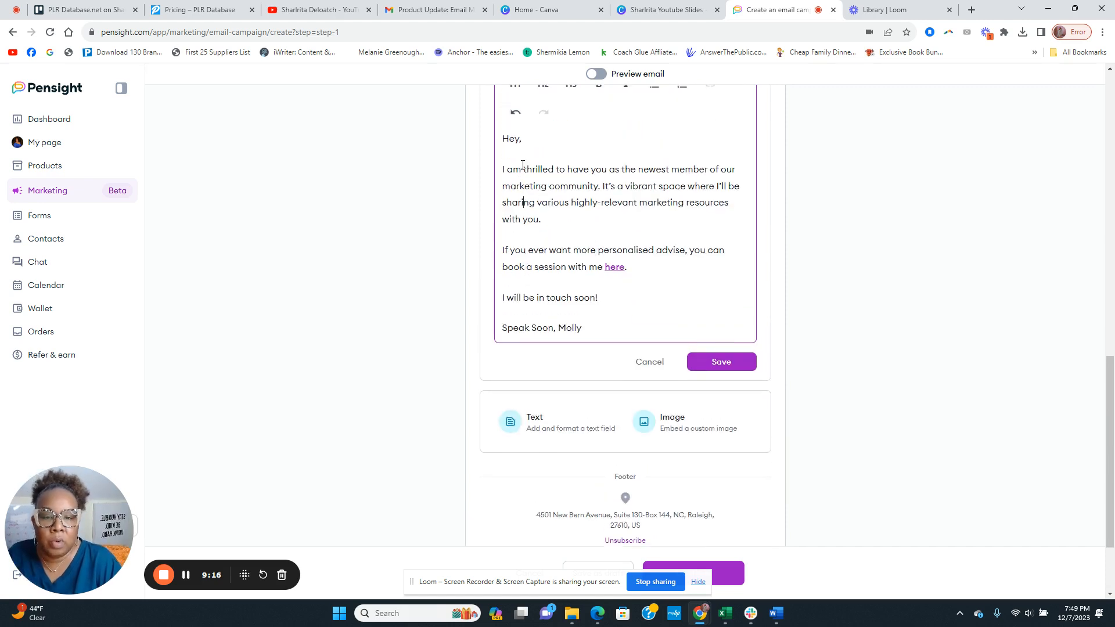
pyautogui.click(533, 138)
pyautogui.scroll(3, 547, 142)
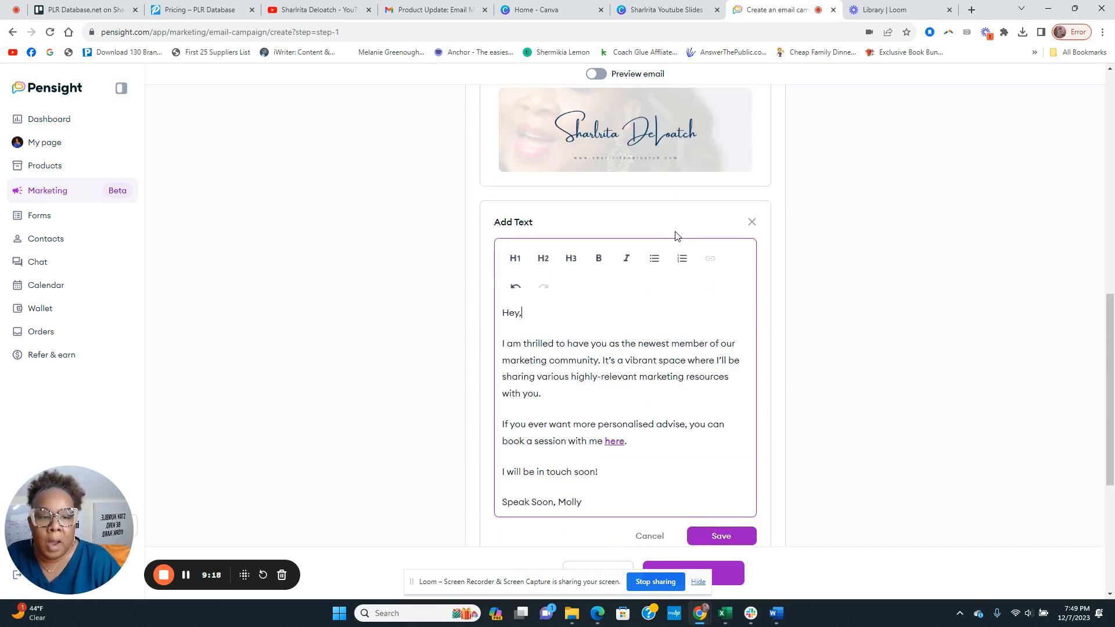
pyautogui.click(750, 225)
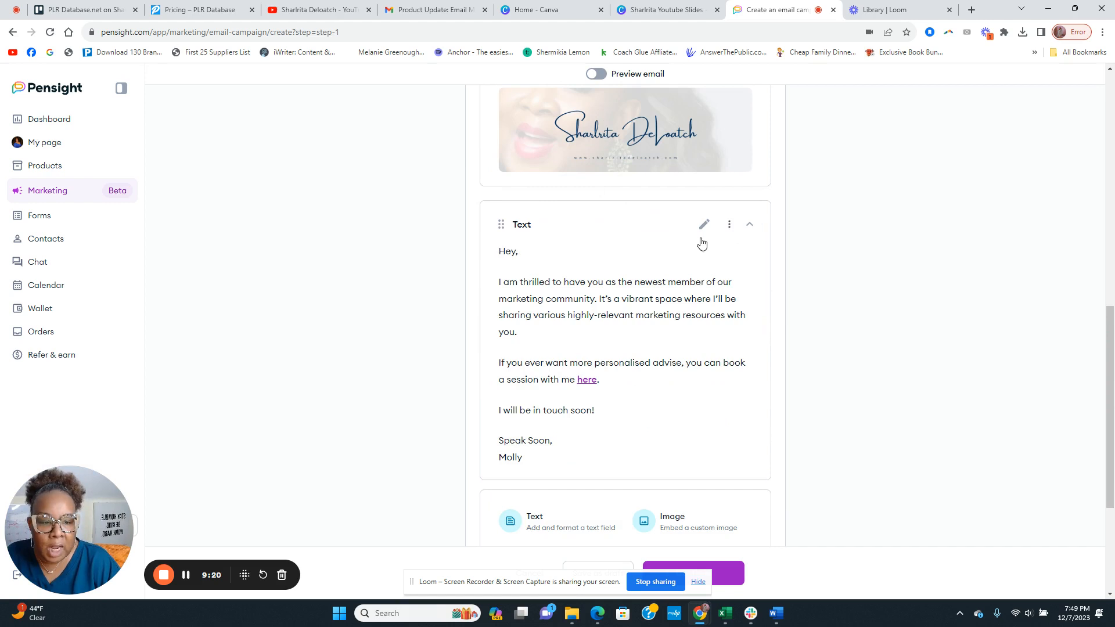
pyautogui.click(726, 231)
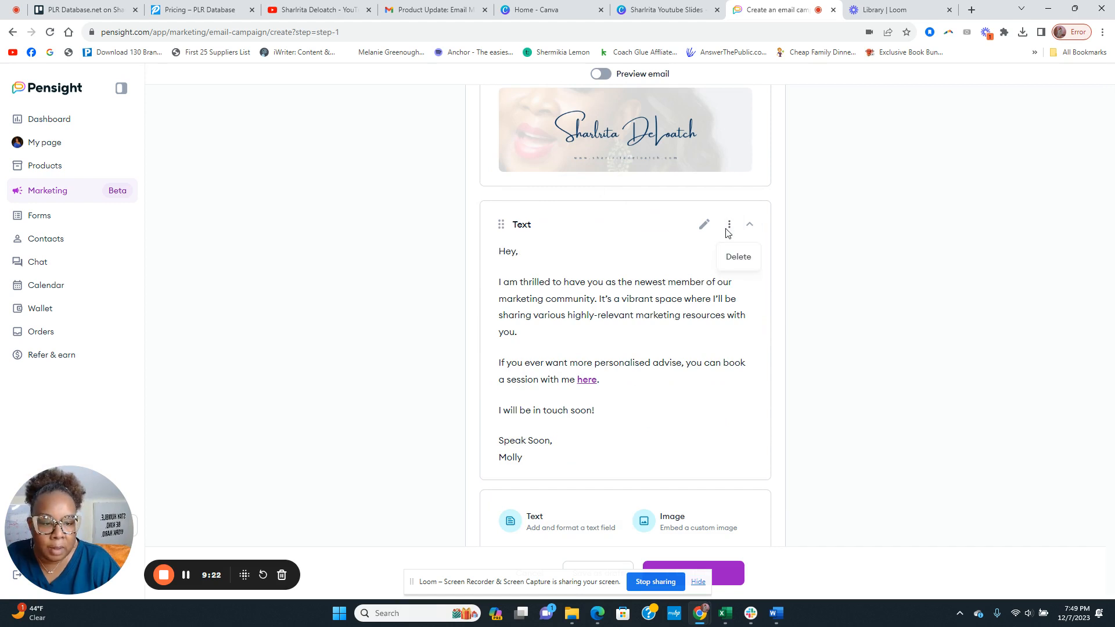
pyautogui.click(588, 254)
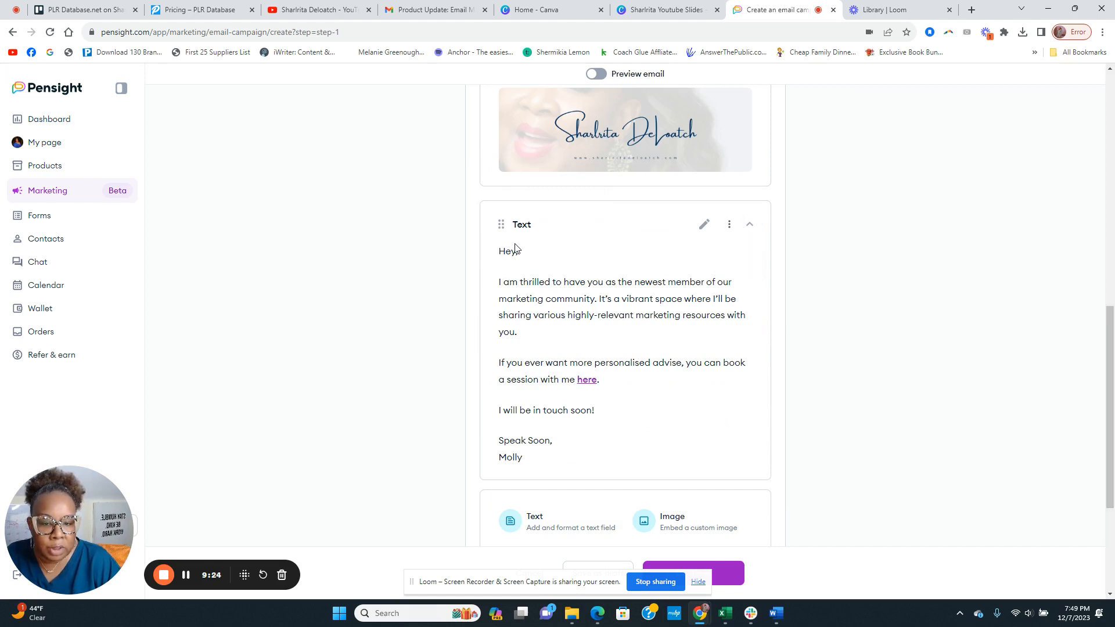
pyautogui.scroll(-4, 517, 264)
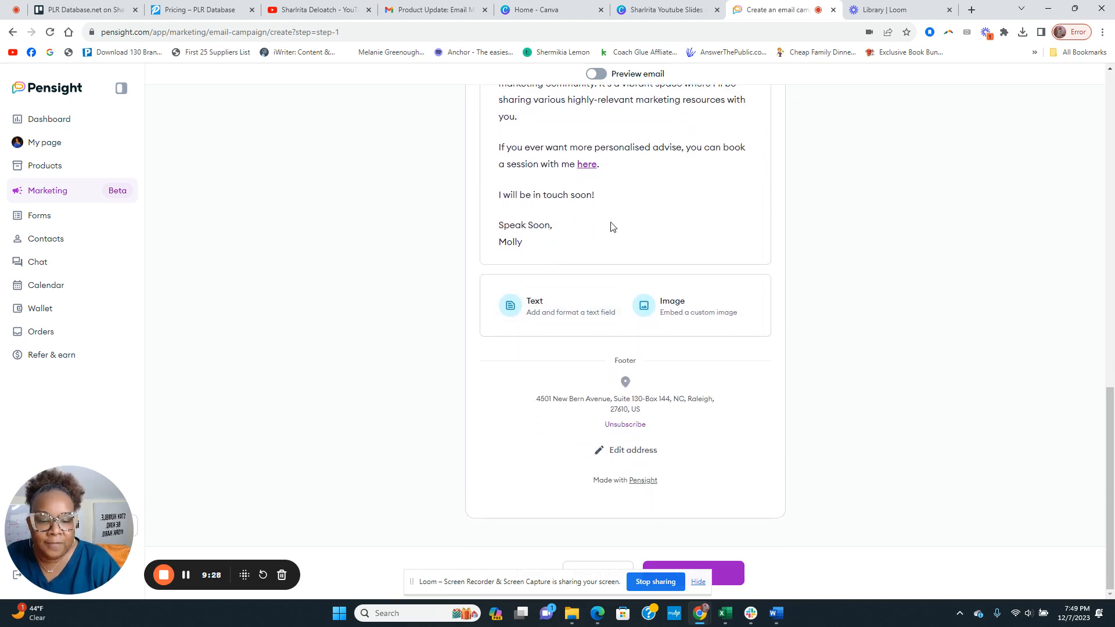
# Add an image block at the email's end holding the 'Elevate your Coaching Business Daily' cover banner
pyautogui.click(691, 306)
pyautogui.click(660, 338)
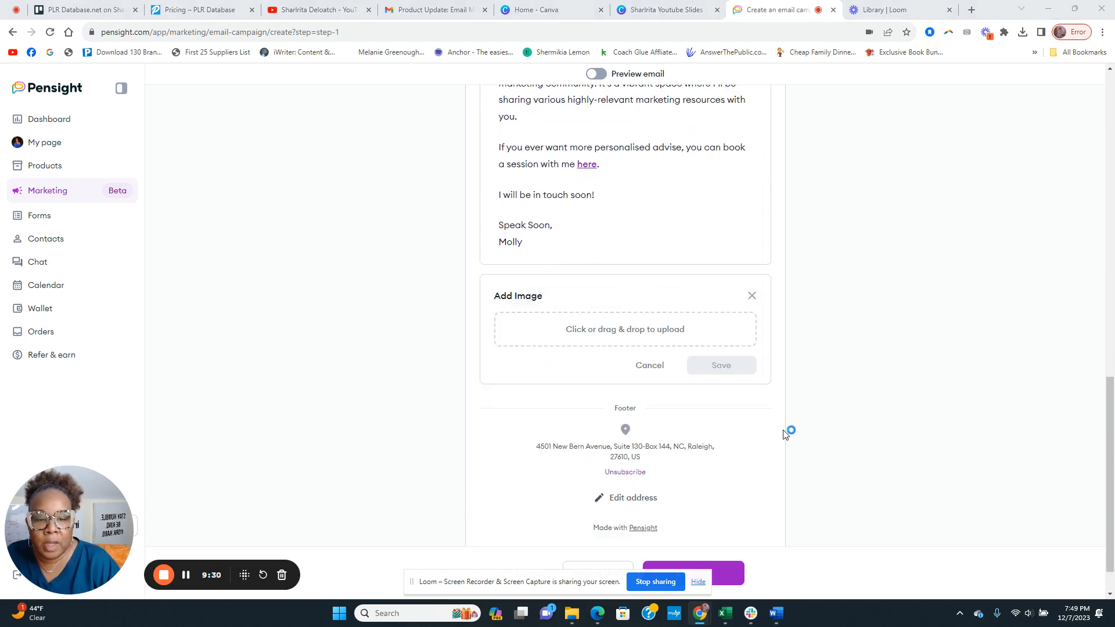
pyautogui.click(316, 135)
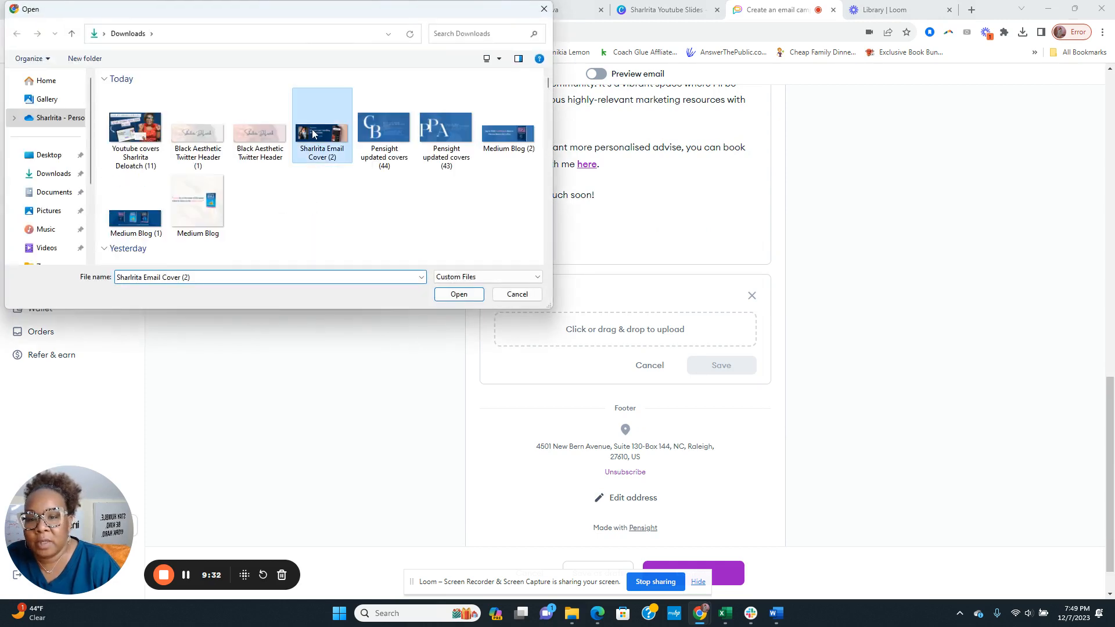
pyautogui.click(459, 293)
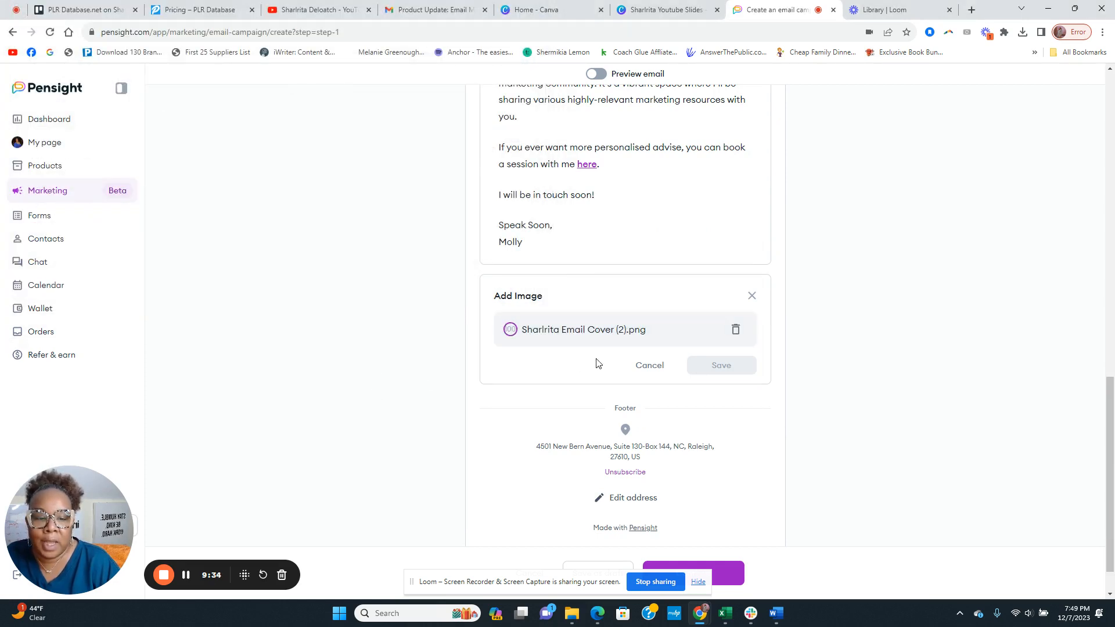
pyautogui.click(729, 367)
pyautogui.scroll(-2, 826, 324)
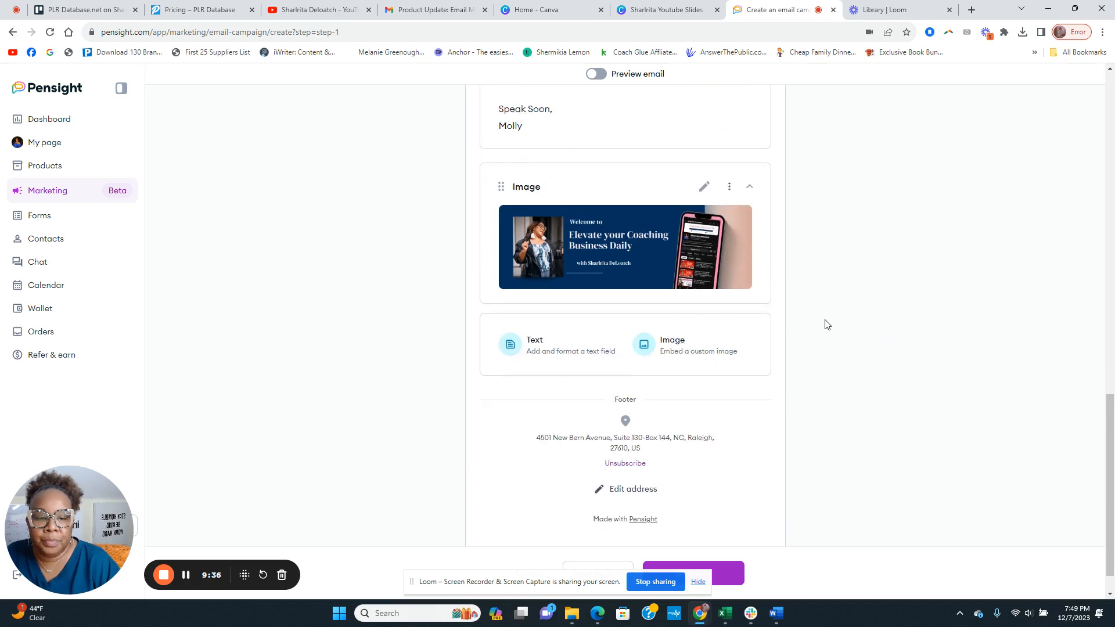
pyautogui.scroll(2, 600, 249)
pyautogui.scroll(-3, 589, 251)
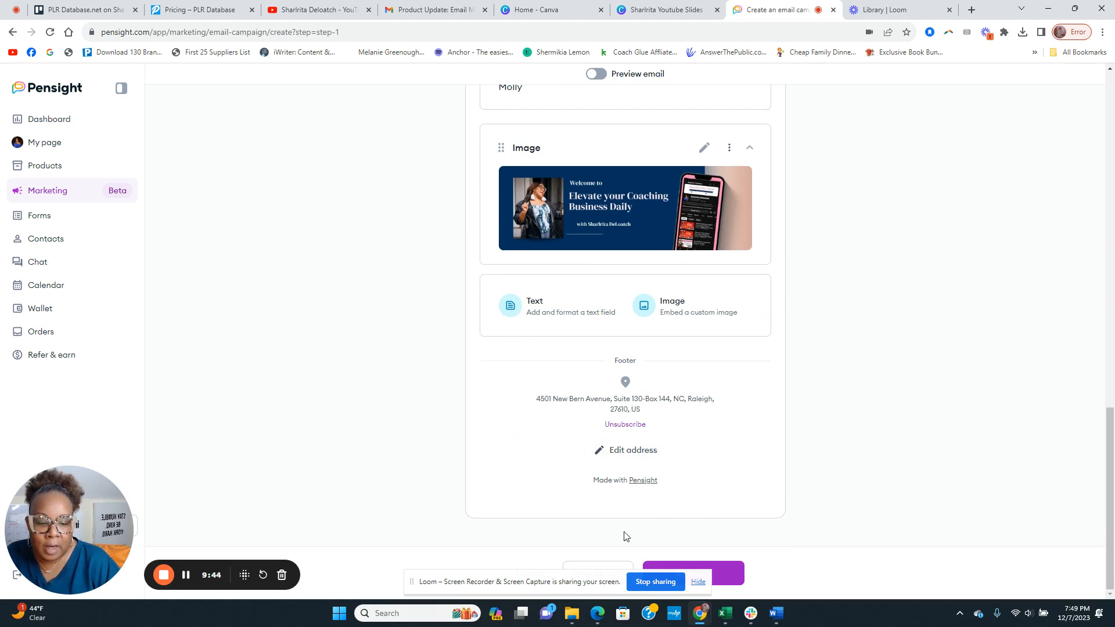
pyautogui.moveTo(585, 579); pyautogui.dragTo(313, 587)
# Continue to campaign details and choose All Communications under Send if subscribed to
pyautogui.click(693, 573)
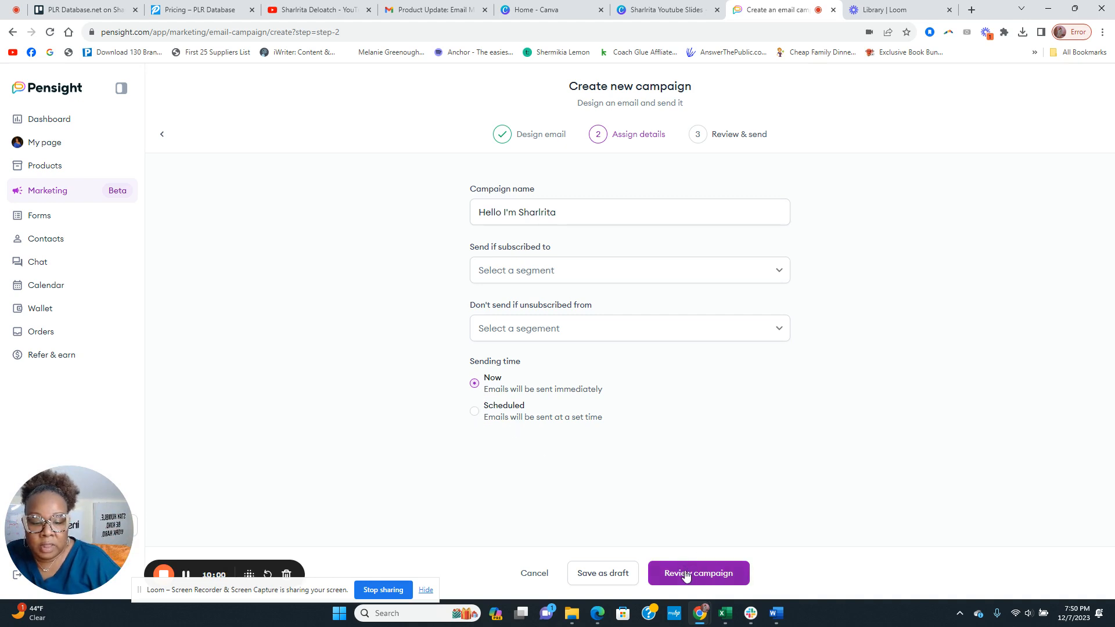
pyautogui.click(522, 201)
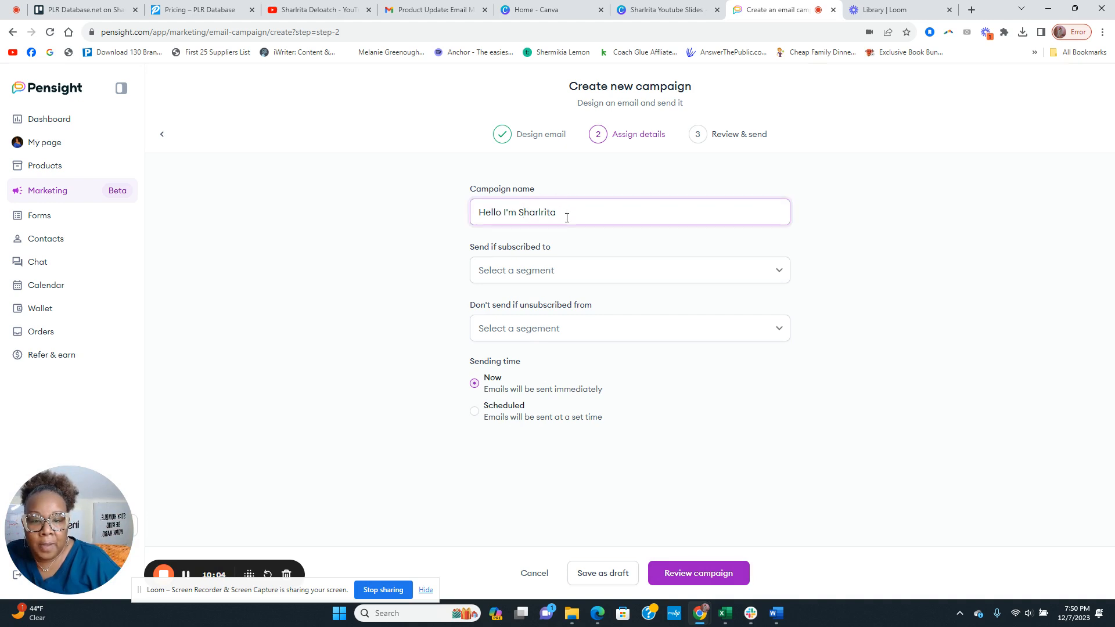
pyautogui.moveTo(574, 212); pyautogui.dragTo(458, 223)
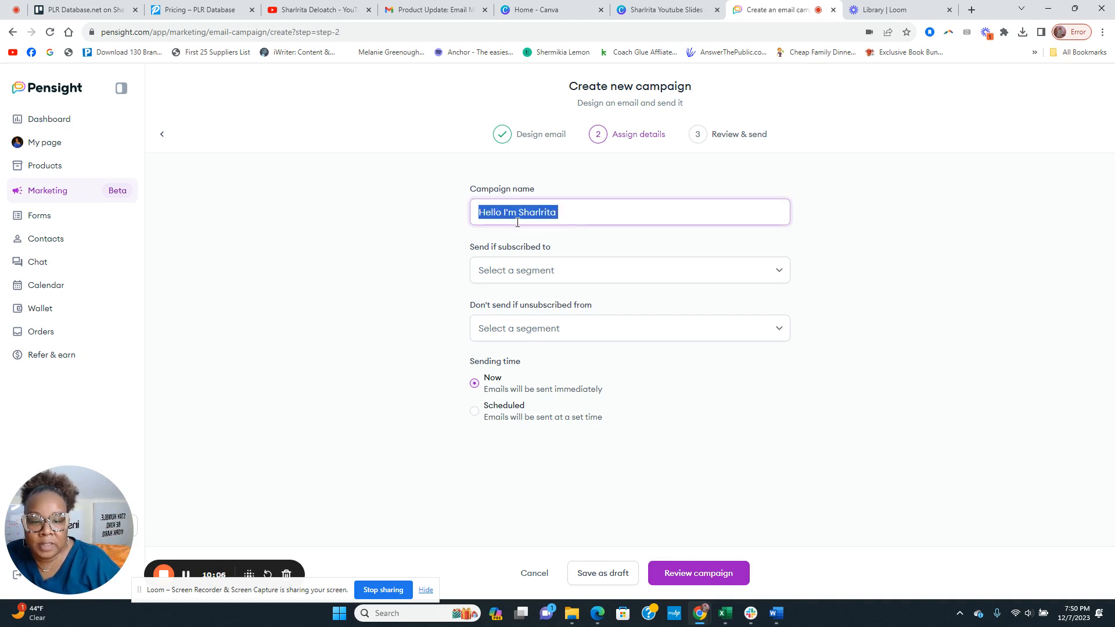
pyautogui.click(517, 274)
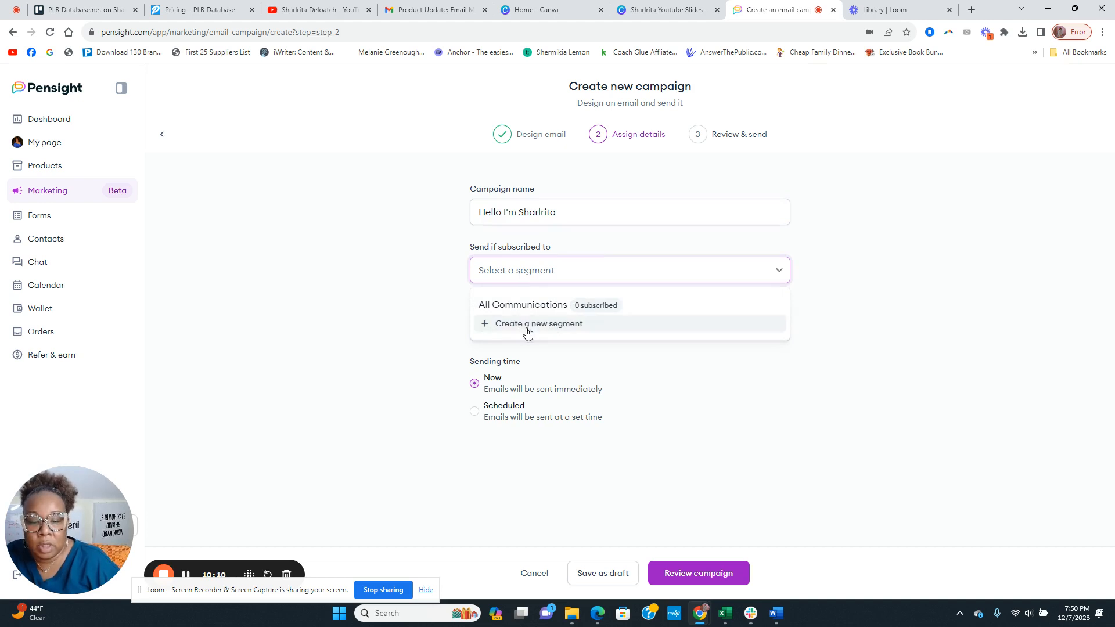
pyautogui.click(537, 307)
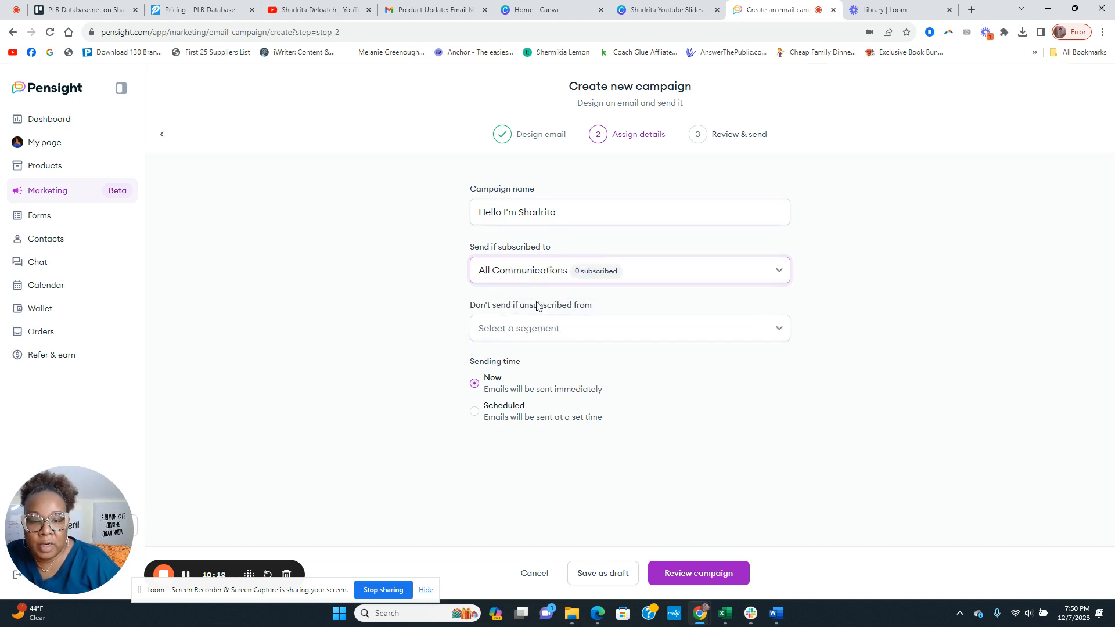
pyautogui.click(568, 275)
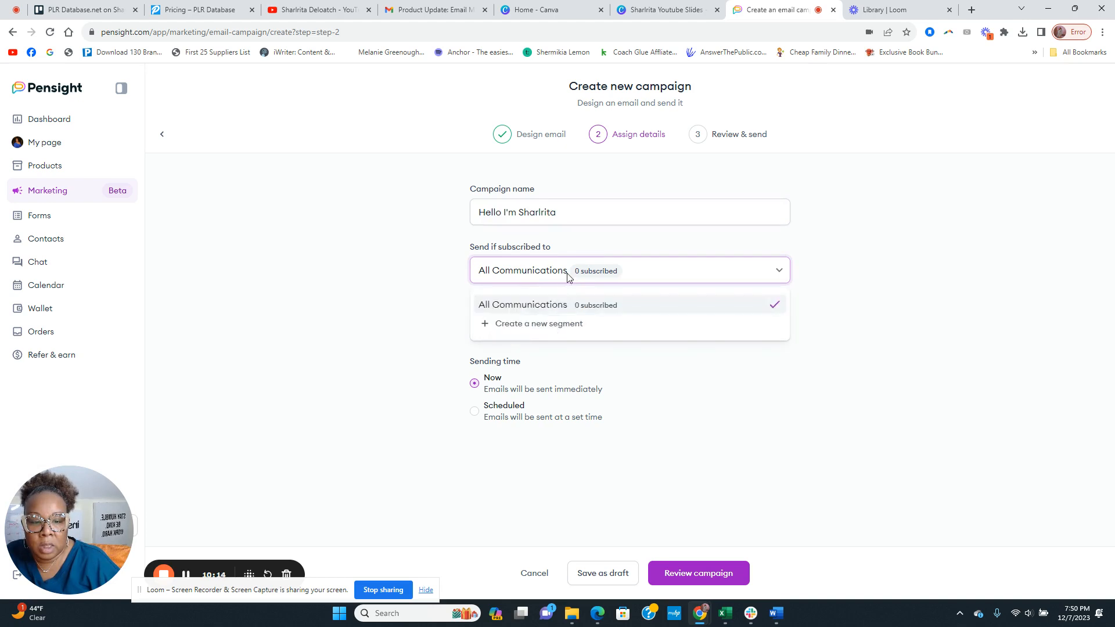
# Create a new segment named 'freebie' and use it as the campaign's audience
pyautogui.click(538, 324)
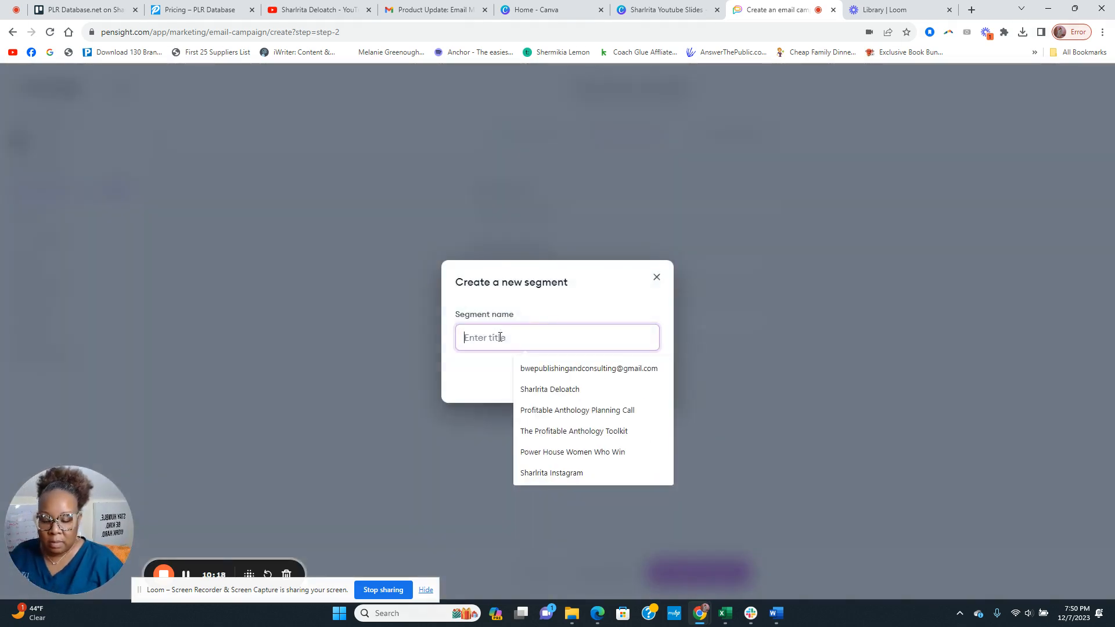
pyautogui.write('free')
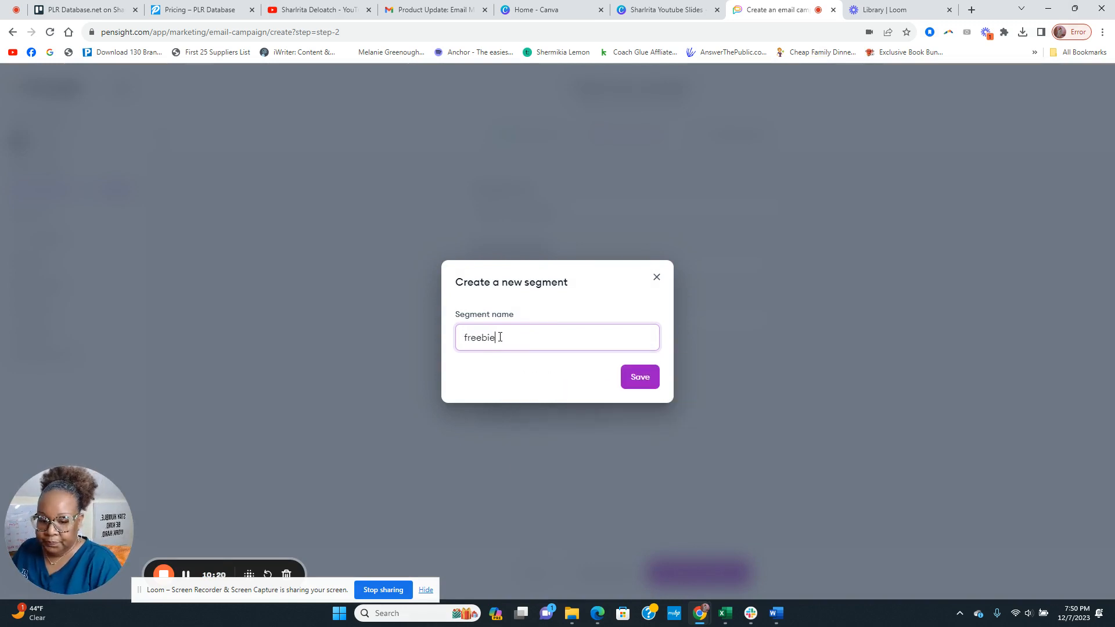
pyautogui.write('bie')
pyautogui.click(639, 378)
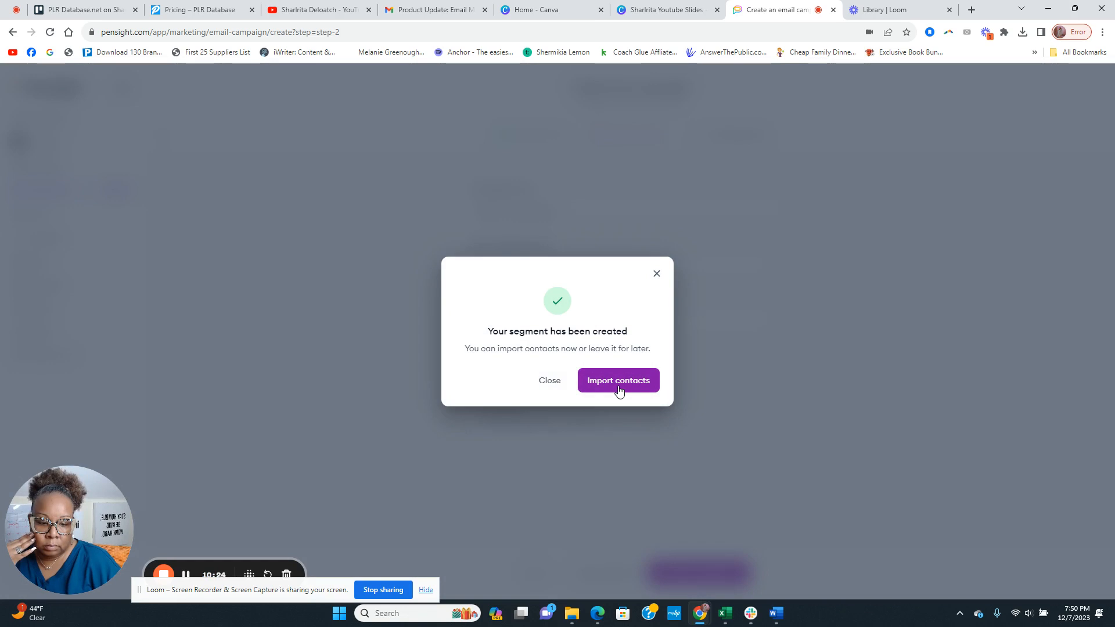
pyautogui.click(554, 384)
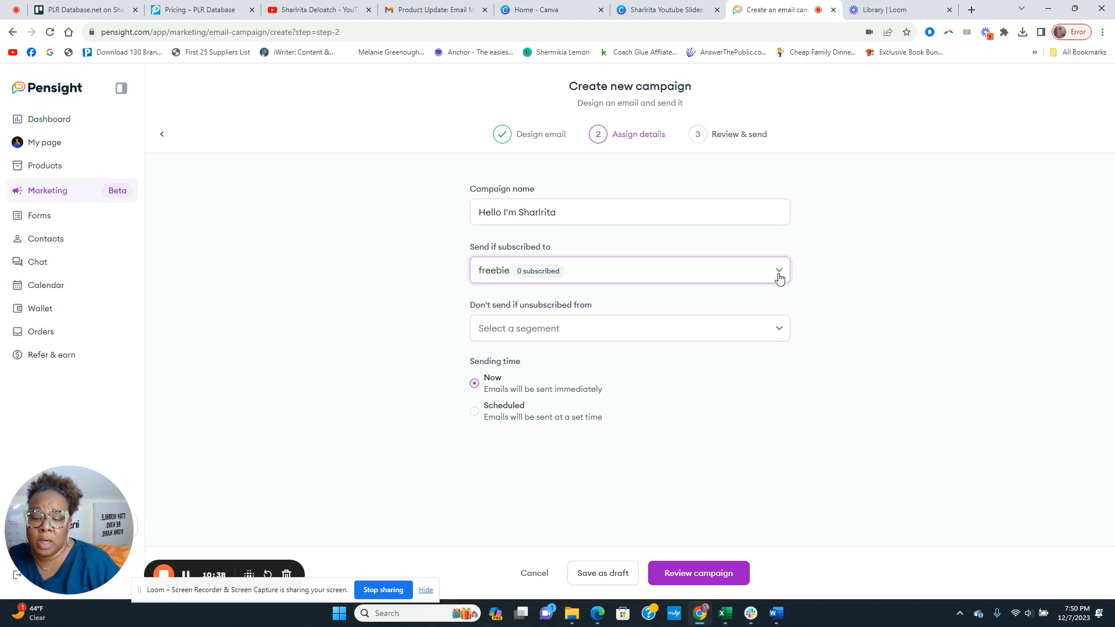
# Set Don't send if unsubscribed from to the freebie segment
pyautogui.click(518, 336)
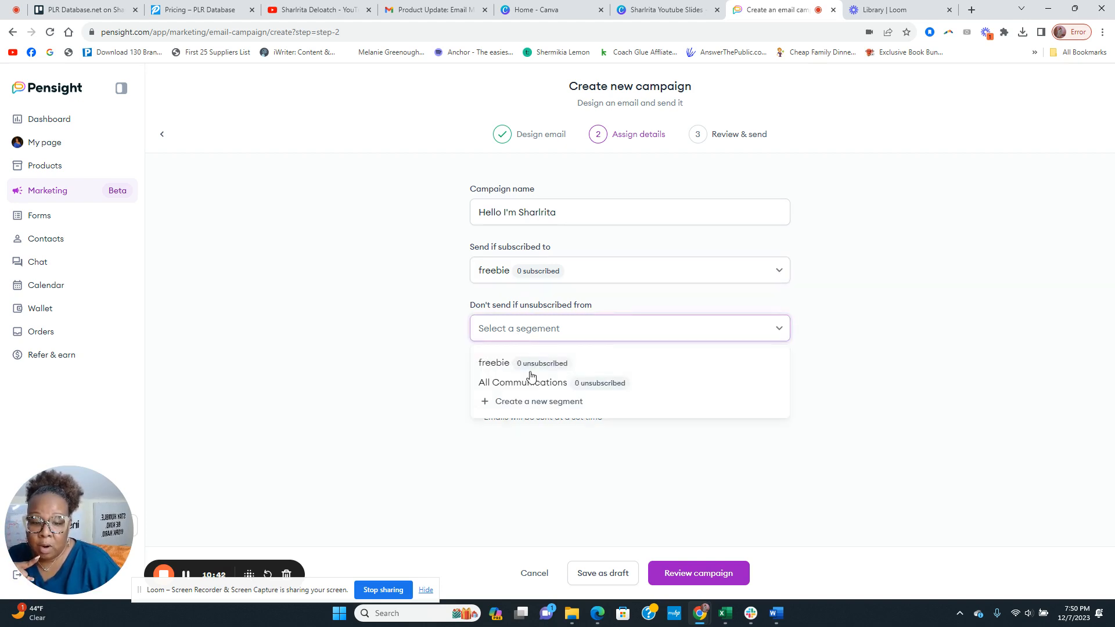
pyautogui.click(497, 364)
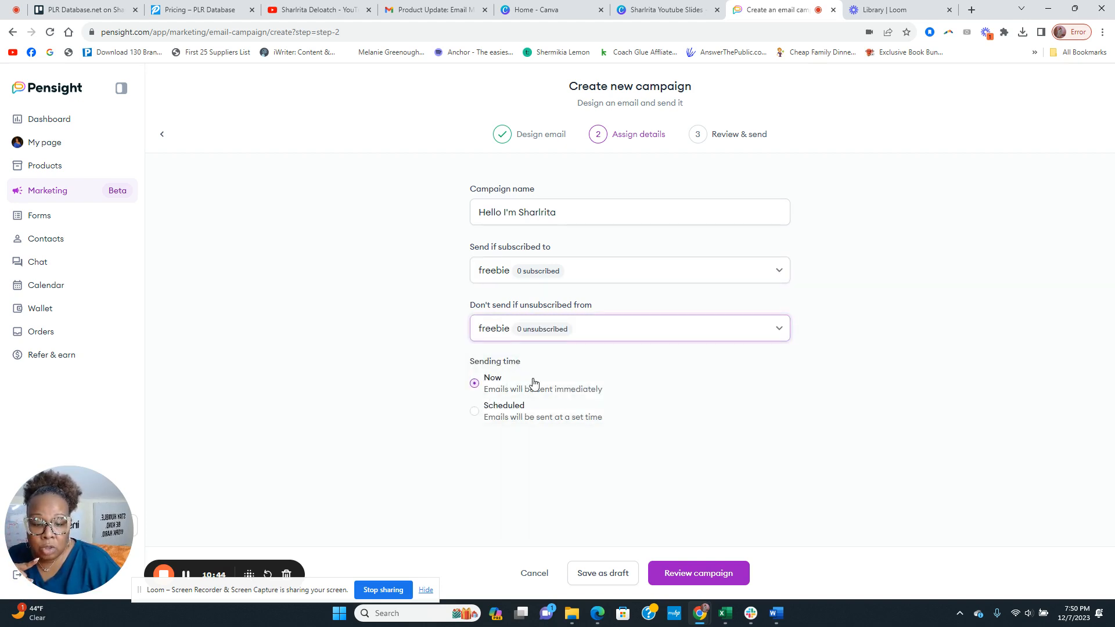
pyautogui.click(518, 330)
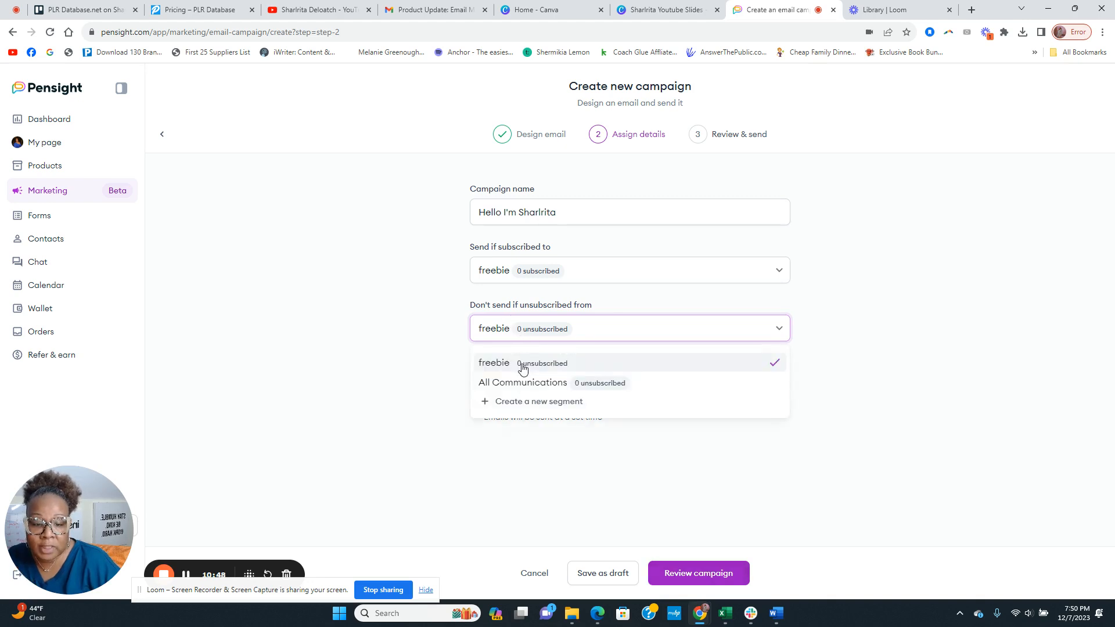
pyautogui.click(522, 368)
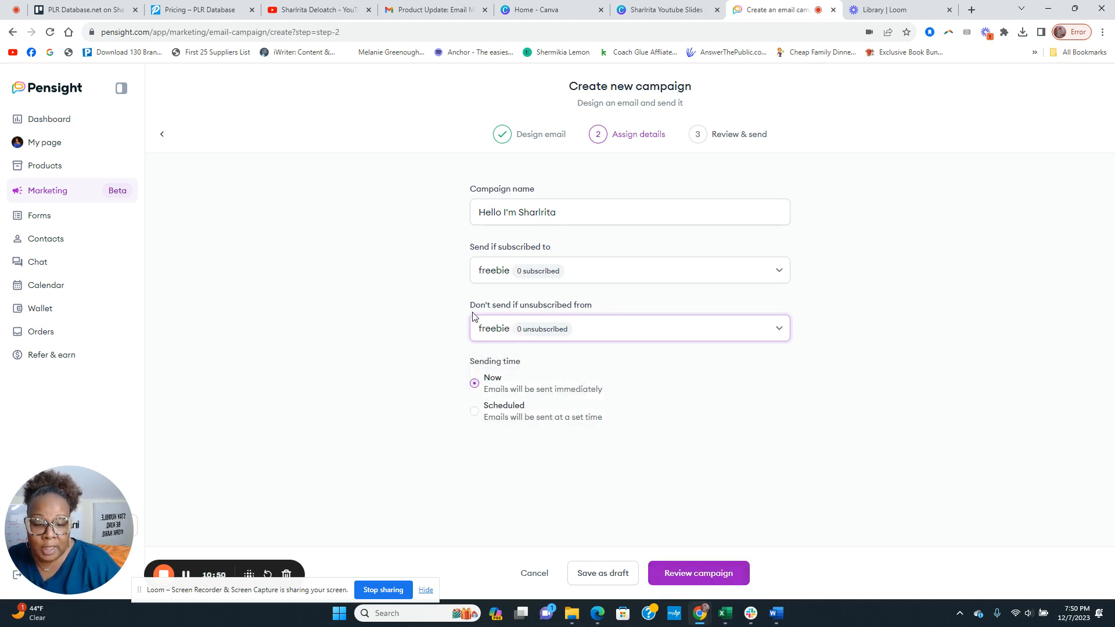
pyautogui.click(774, 332)
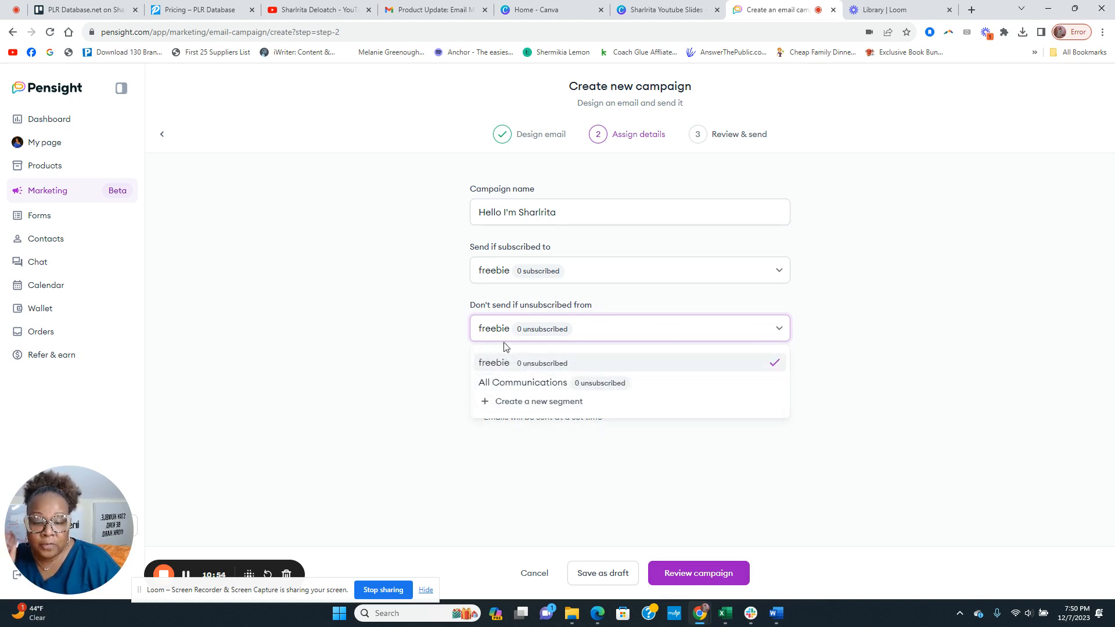
pyautogui.click(532, 271)
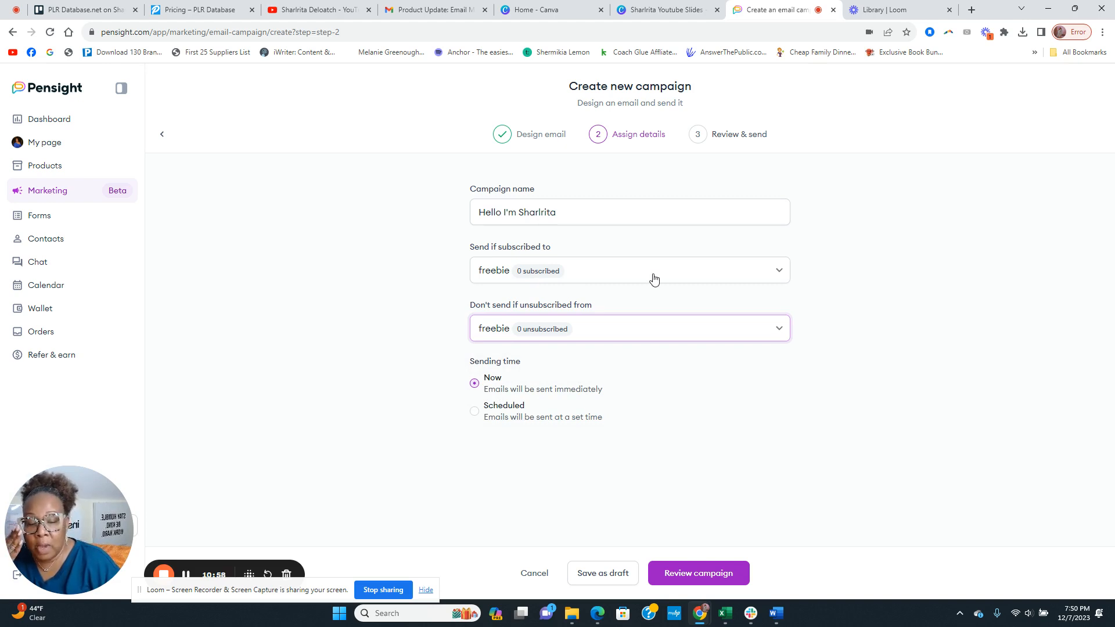
# Switch Send if subscribed to back to All Communications and go to Review & send
pyautogui.click(532, 273)
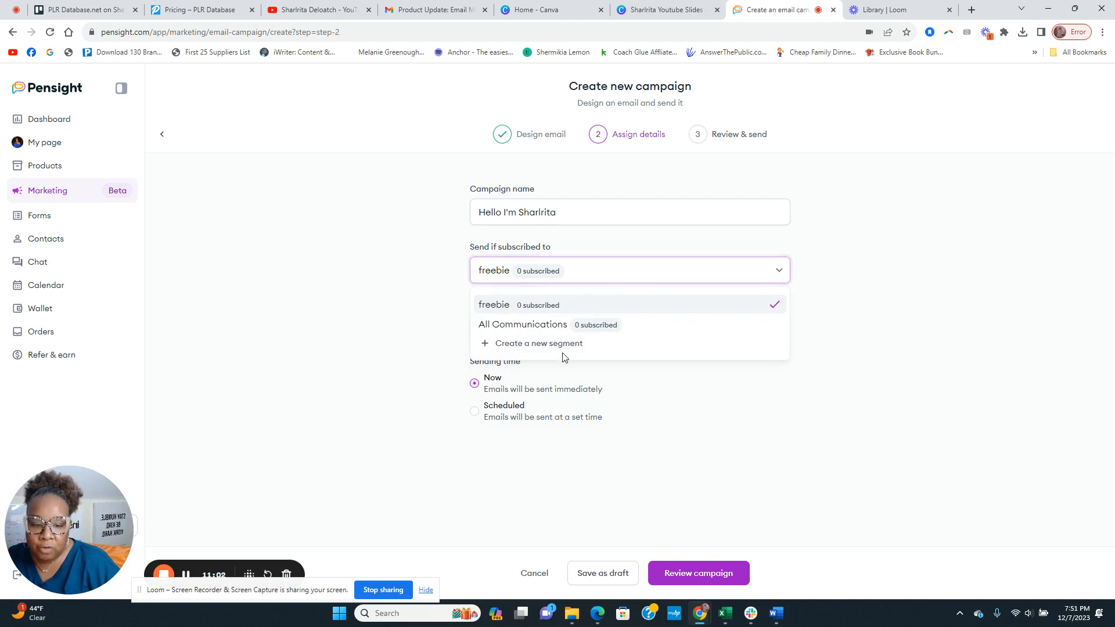
pyautogui.click(540, 324)
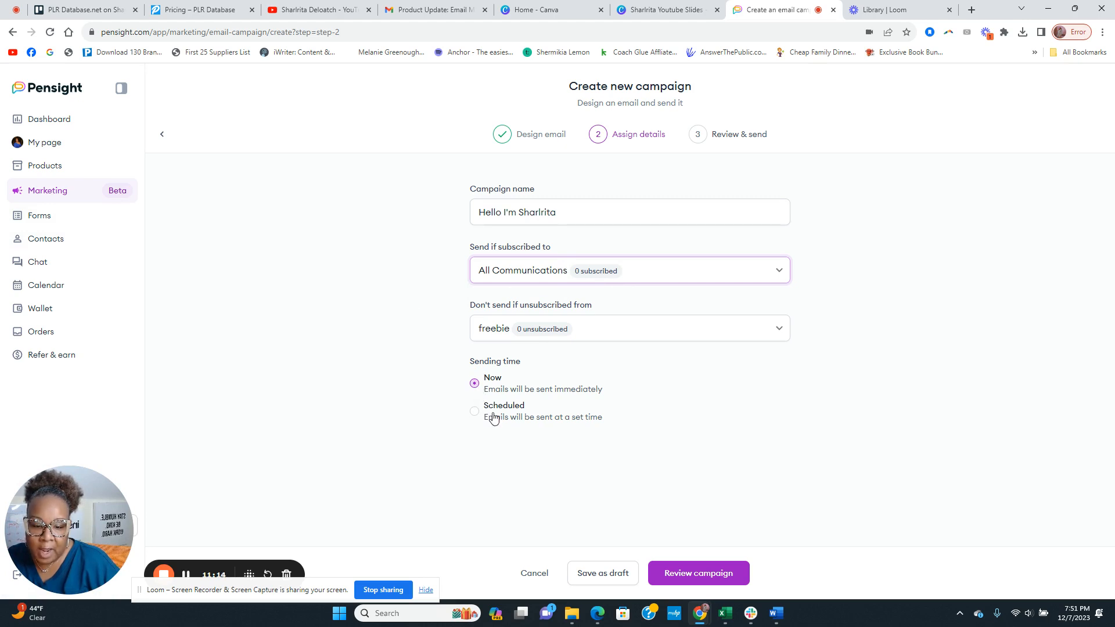
pyautogui.click(701, 573)
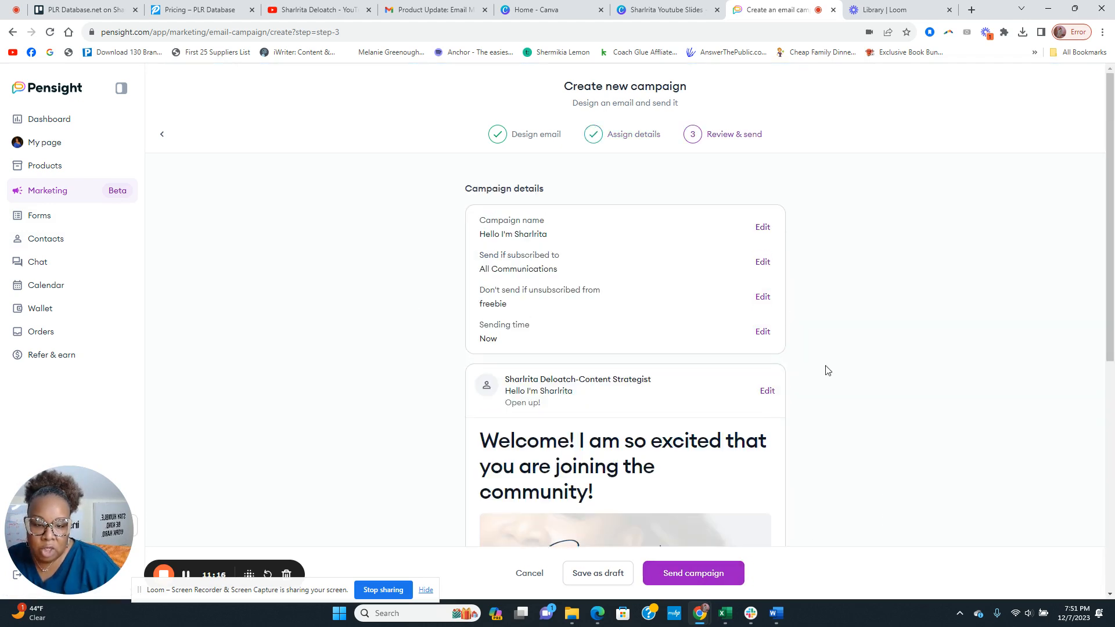
# Look over the campaign review without sending, then go to the Contacts list
pyautogui.scroll(-7, 656, 360)
pyautogui.scroll(7, 654, 360)
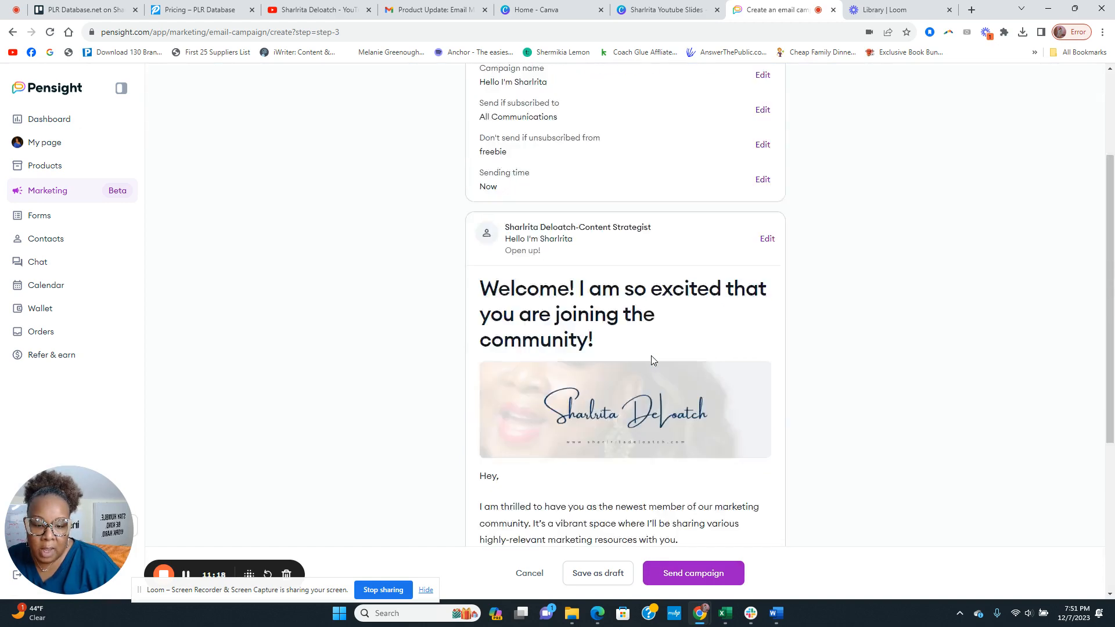
pyautogui.scroll(-7, 830, 476)
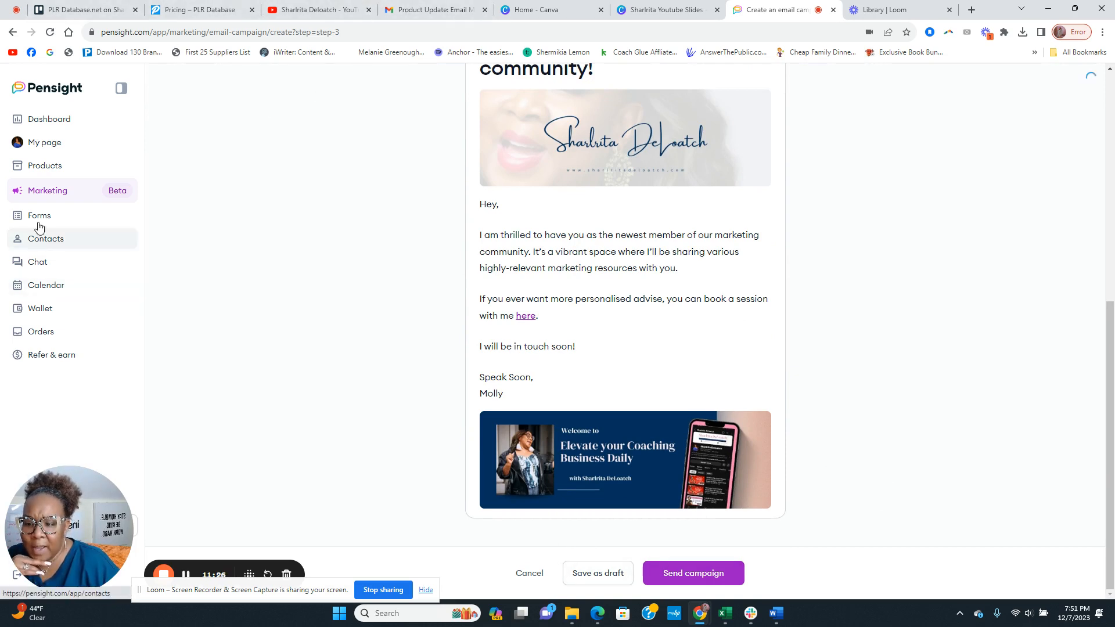
pyautogui.click(44, 240)
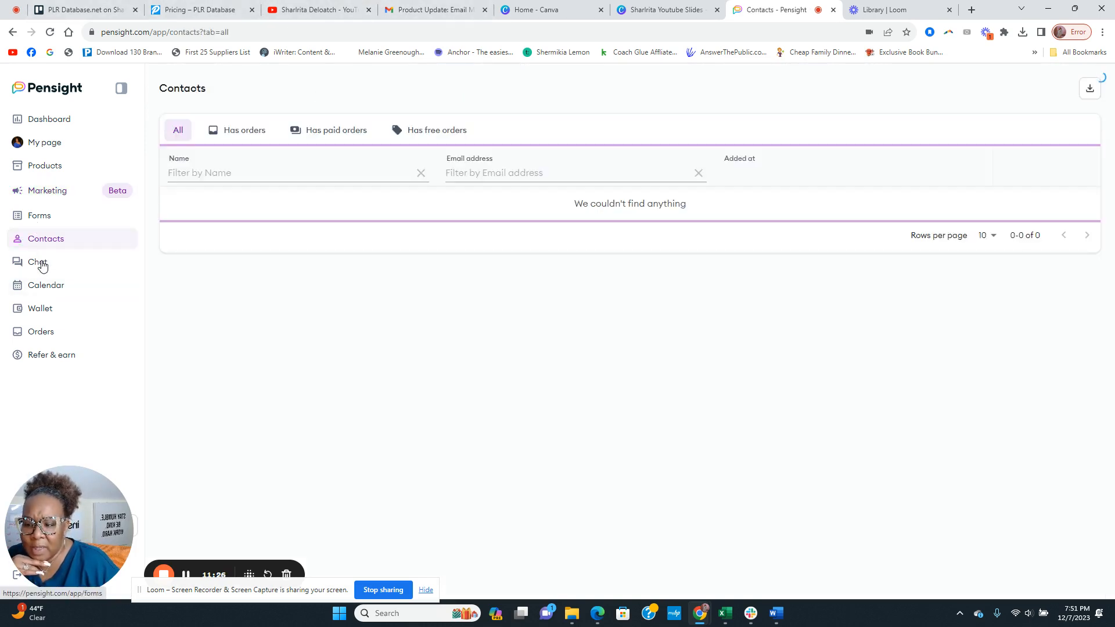
# Glance at the Forms page's checkout and email forms, then return to My page
pyautogui.click(40, 216)
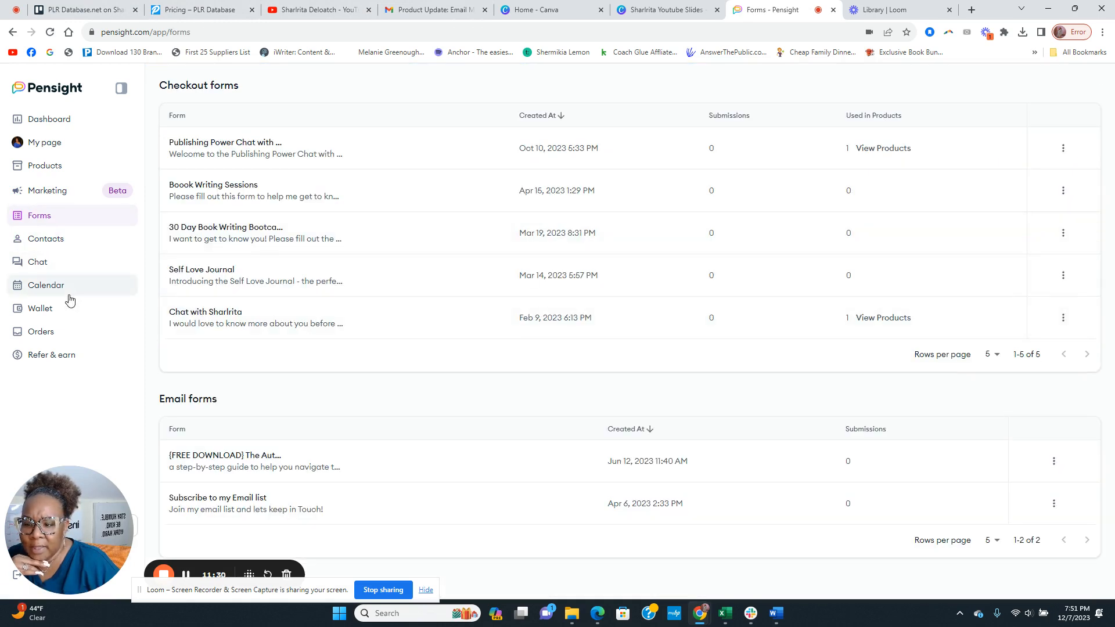
pyautogui.click(53, 149)
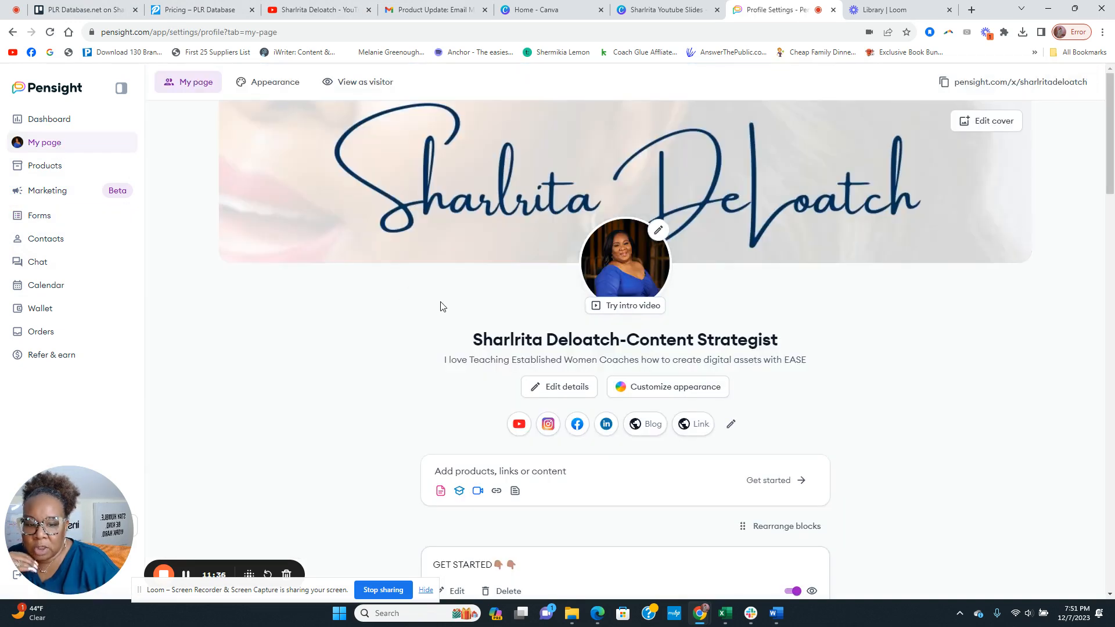
# Start a new email campaign and fill its subject from a saved autofill suggestion
pyautogui.click(36, 192)
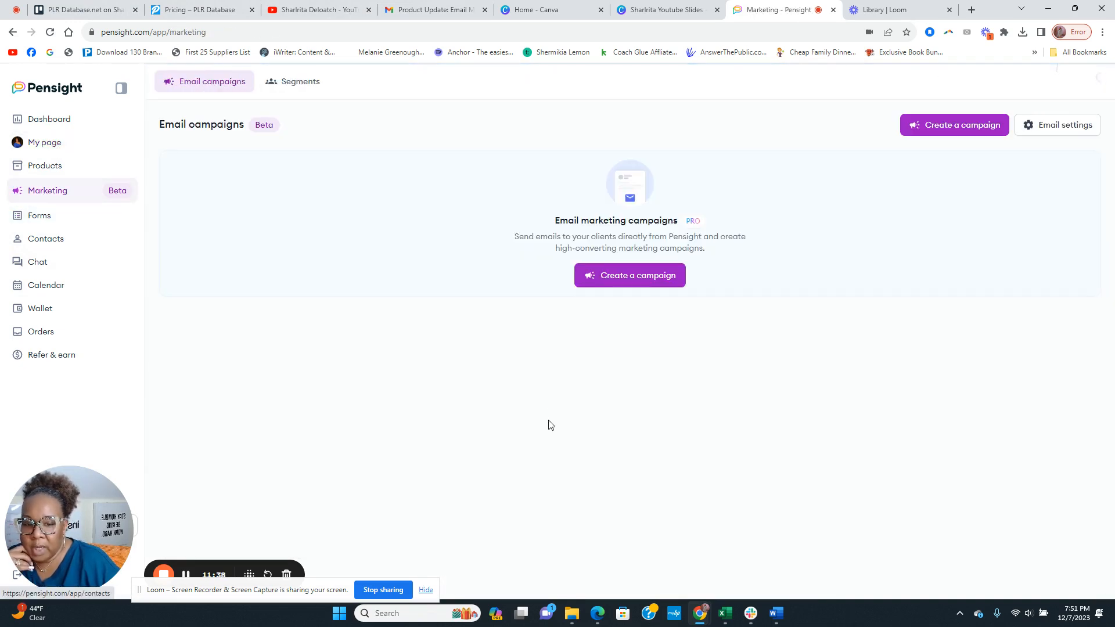
pyautogui.click(948, 125)
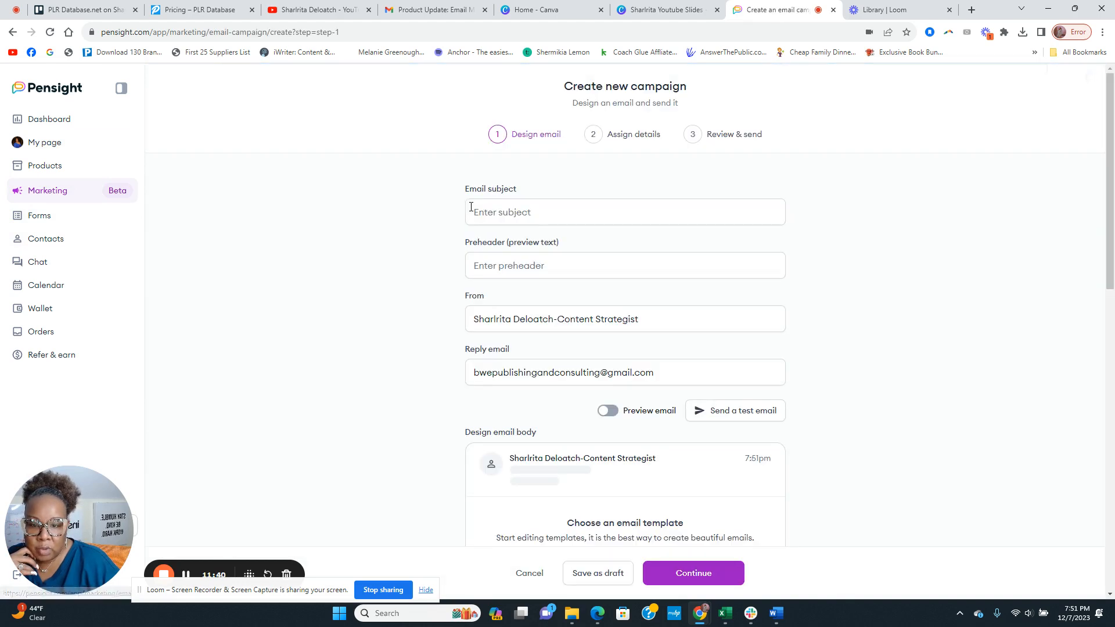
pyautogui.click(521, 215)
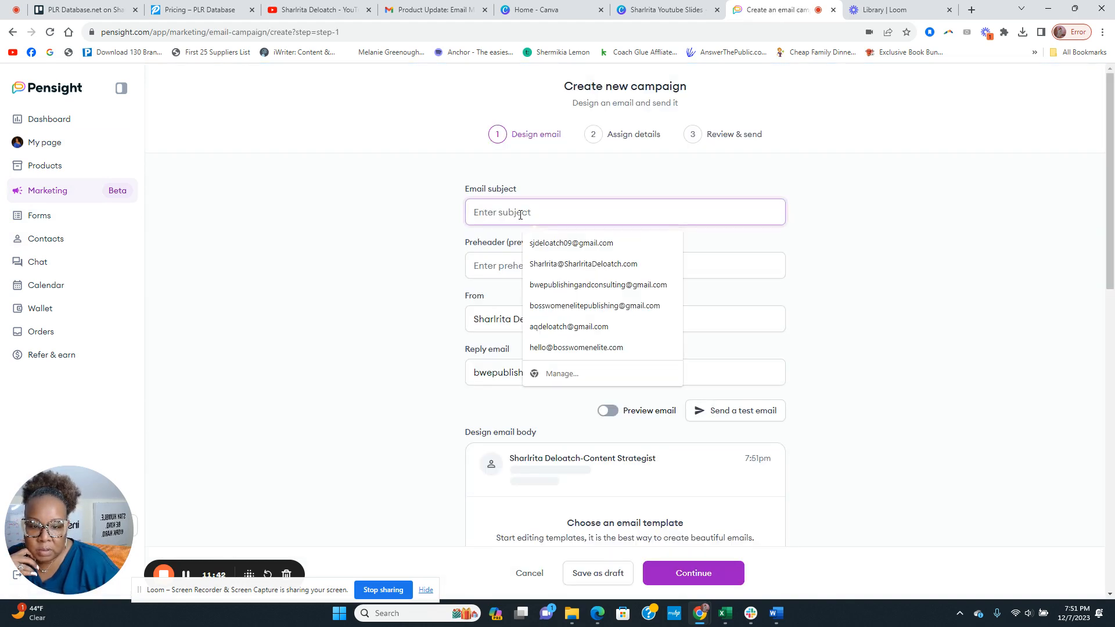
pyautogui.click(554, 244)
pyautogui.scroll(-10, 546, 384)
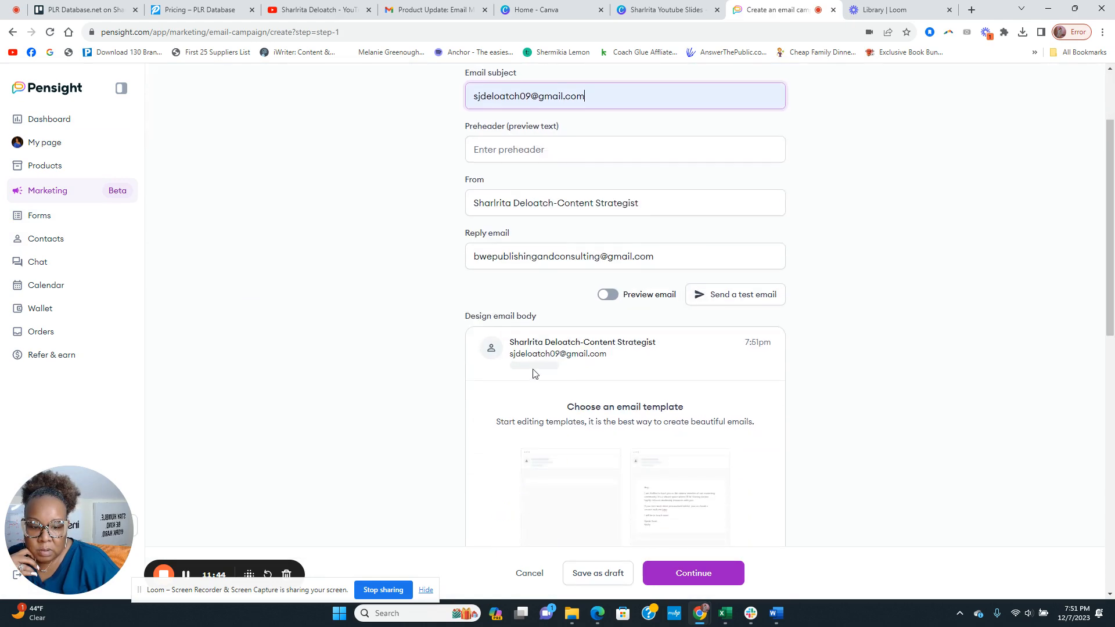
# Preview the Welcome template and apply it, checking its golf-image body
pyautogui.click(582, 226)
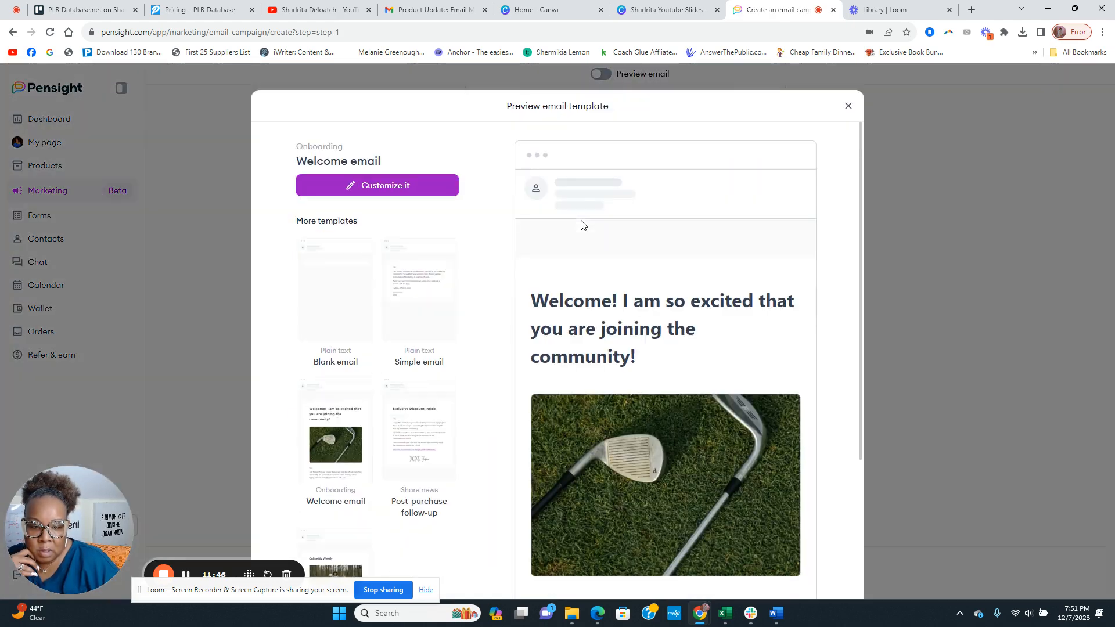
pyautogui.scroll(-3, 595, 354)
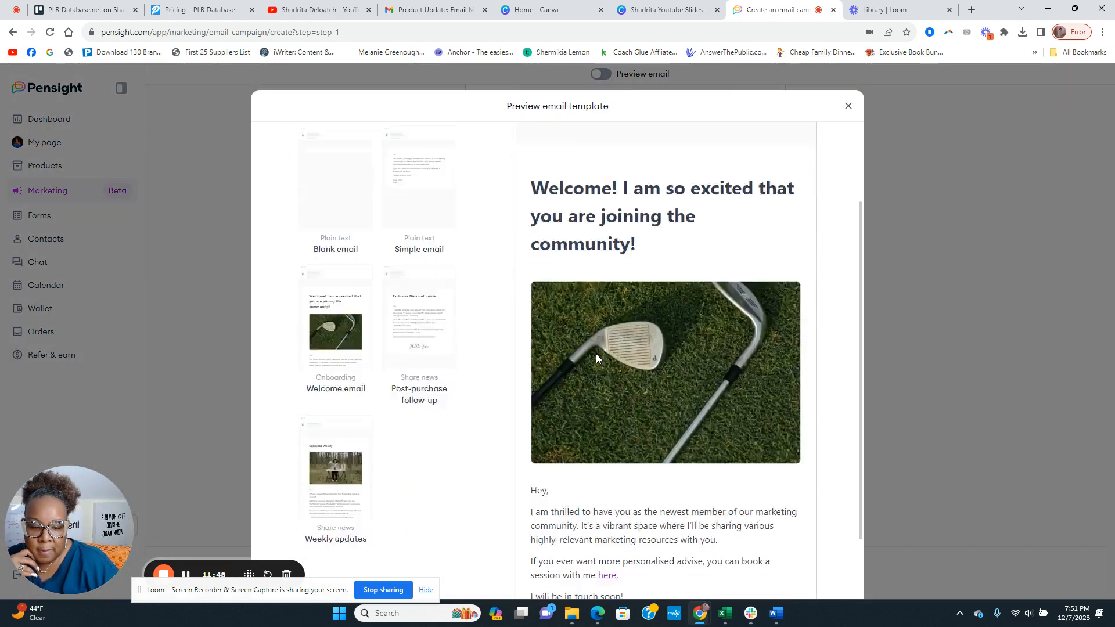
pyautogui.scroll(3, 598, 349)
pyautogui.click(381, 186)
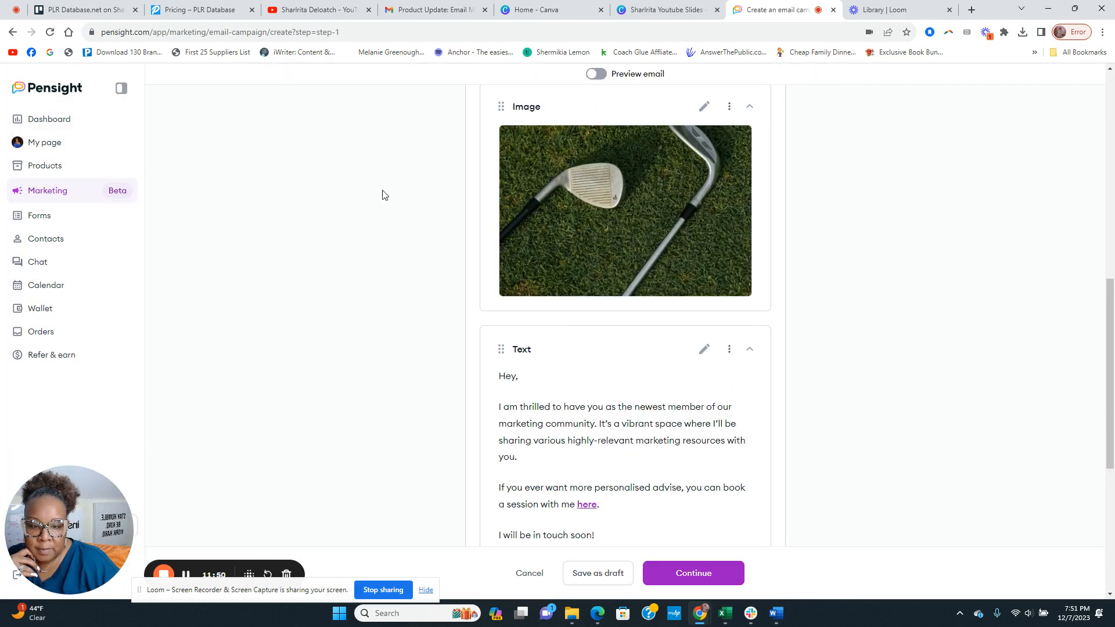
pyautogui.scroll(5, 629, 296)
pyautogui.scroll(-10, 629, 300)
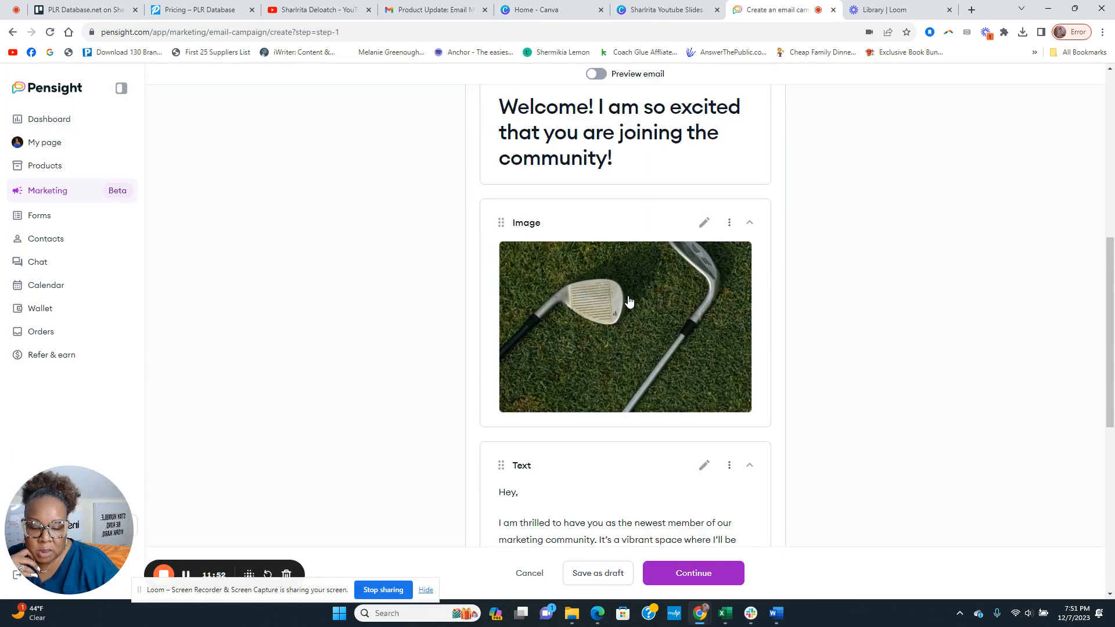
# Set the preheader to 'Open up!' and scroll through the email body
pyautogui.click(701, 573)
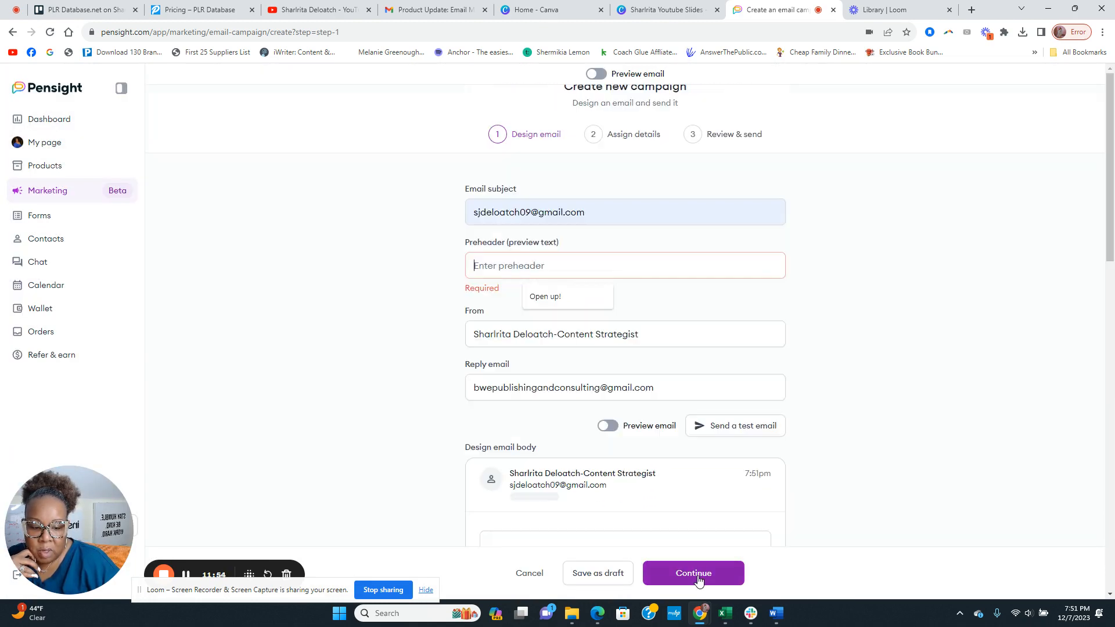
pyautogui.click(543, 296)
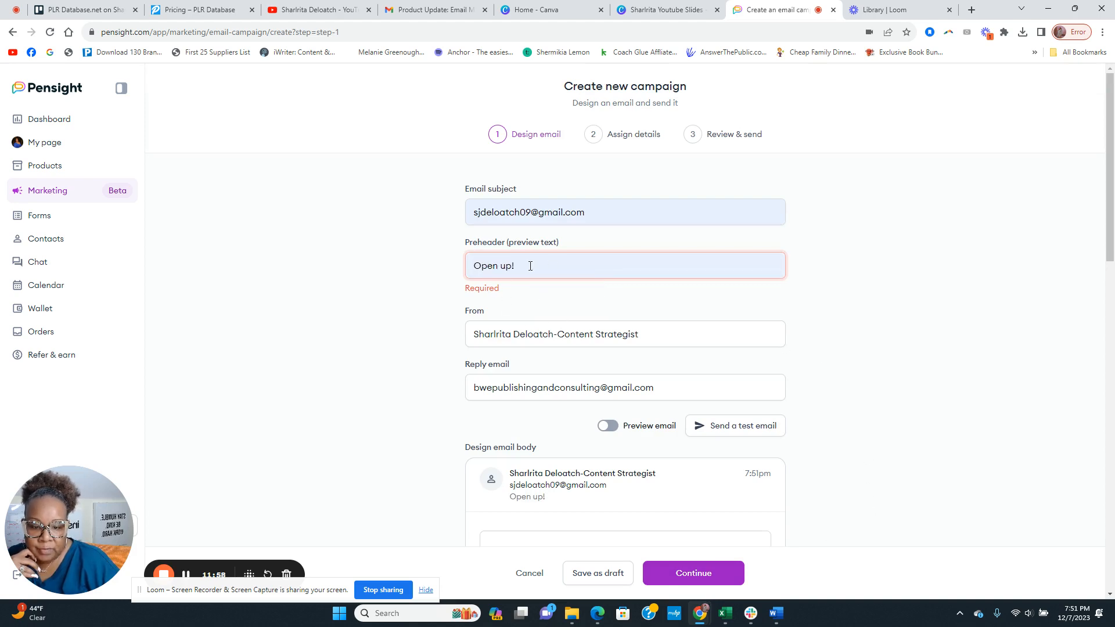
pyautogui.scroll(-2, 565, 276)
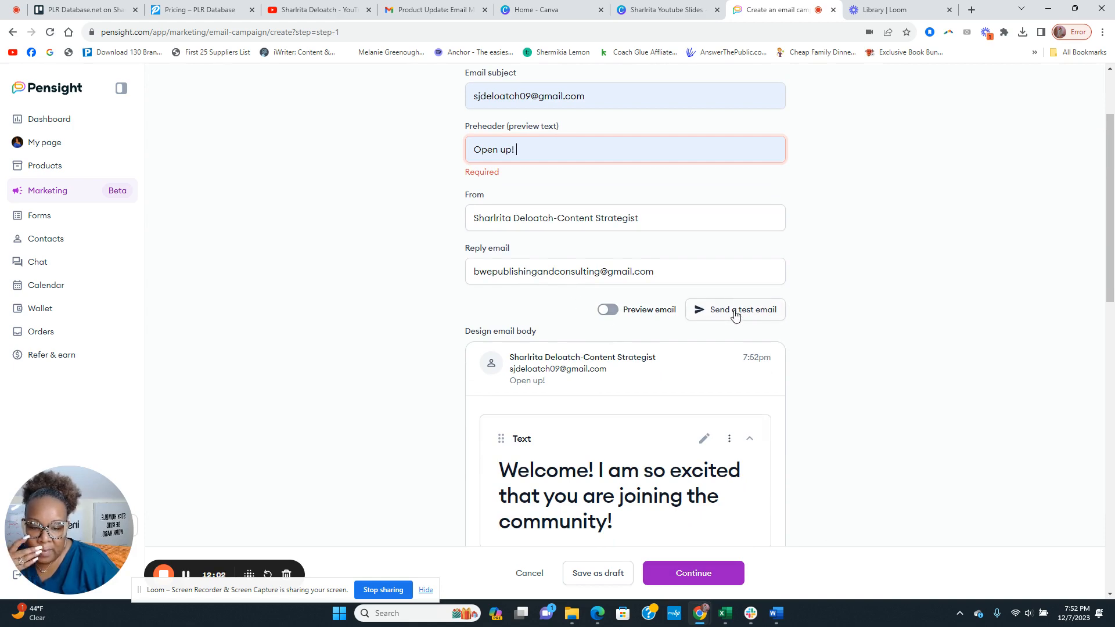
pyautogui.scroll(-12, 615, 313)
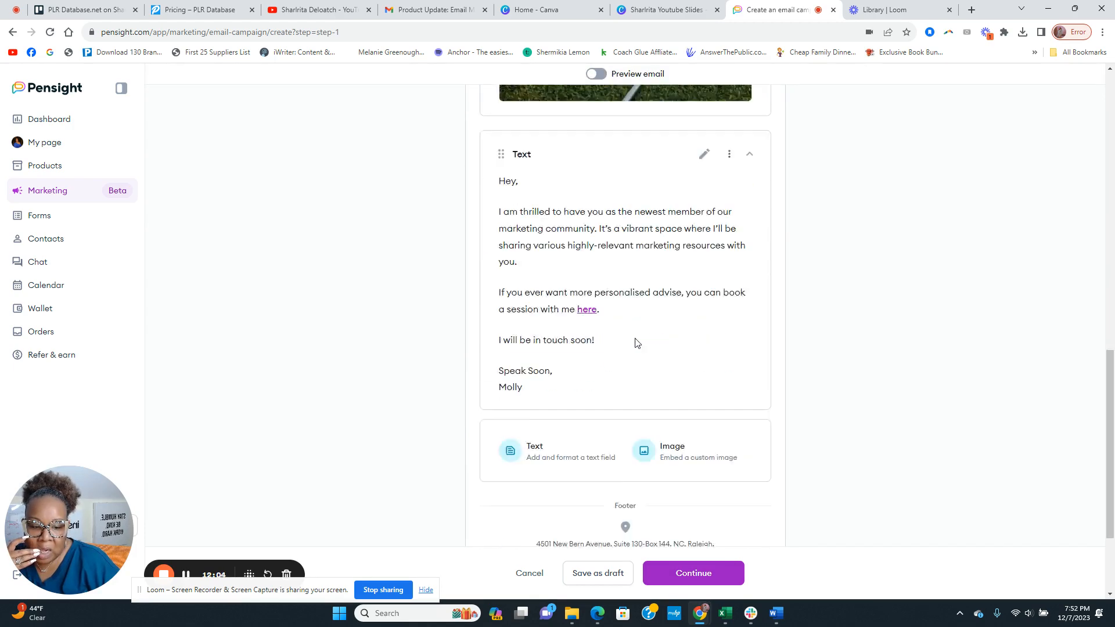
# Move to Assign details and send the campaign to All Communications
pyautogui.click(688, 573)
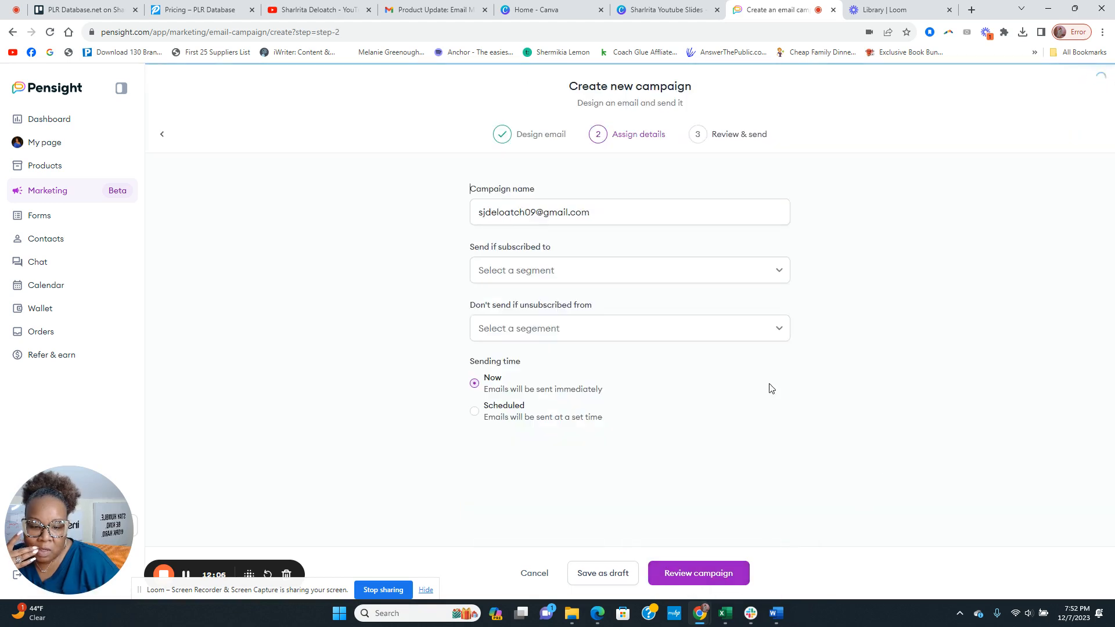
pyautogui.click(499, 270)
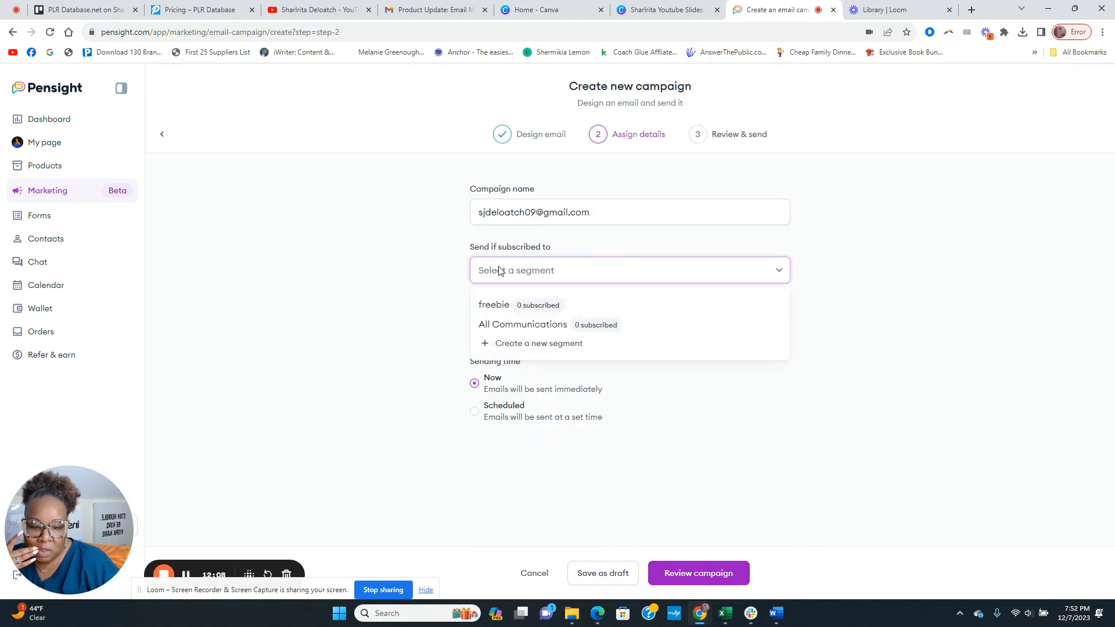
pyautogui.click(509, 325)
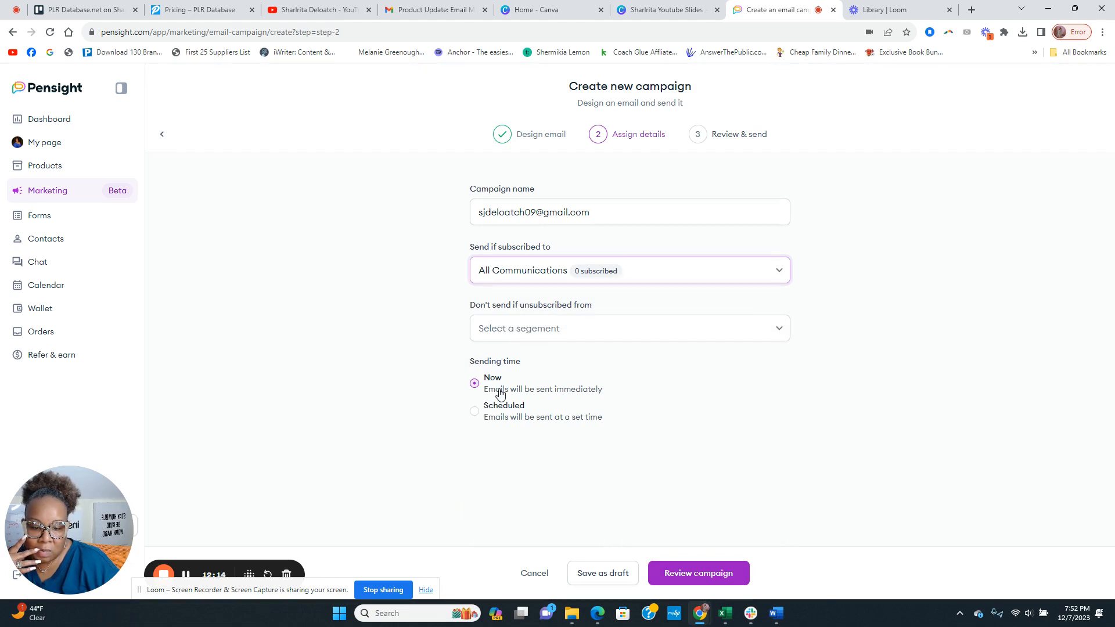
# Schedule the email for 12/08/2023 at 09:08 AM
pyautogui.click(477, 413)
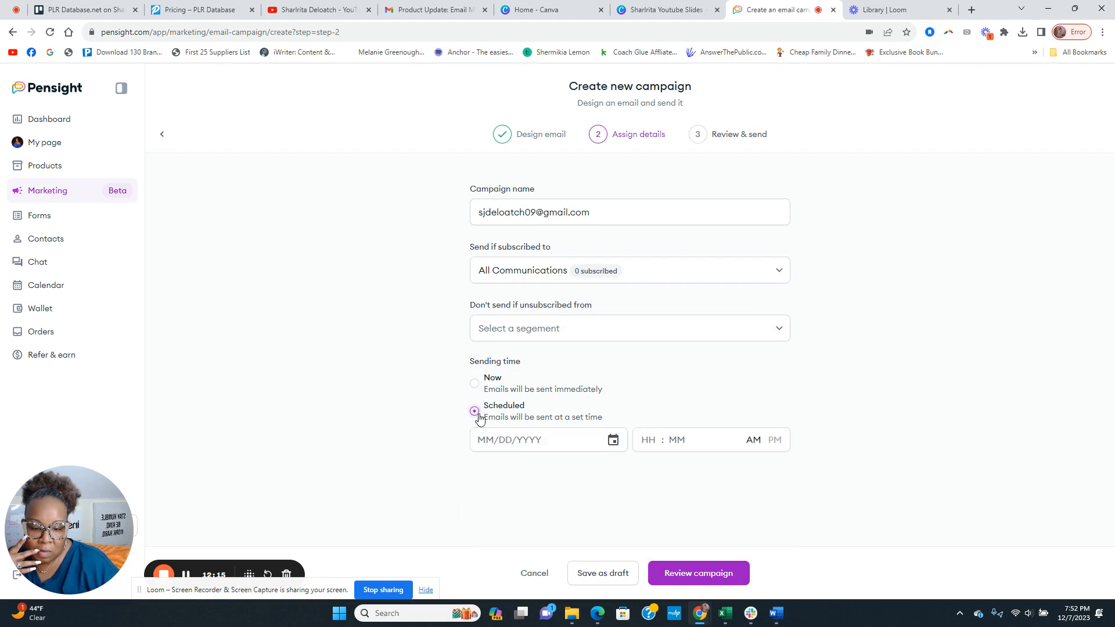
pyautogui.click(613, 439)
pyautogui.click(564, 328)
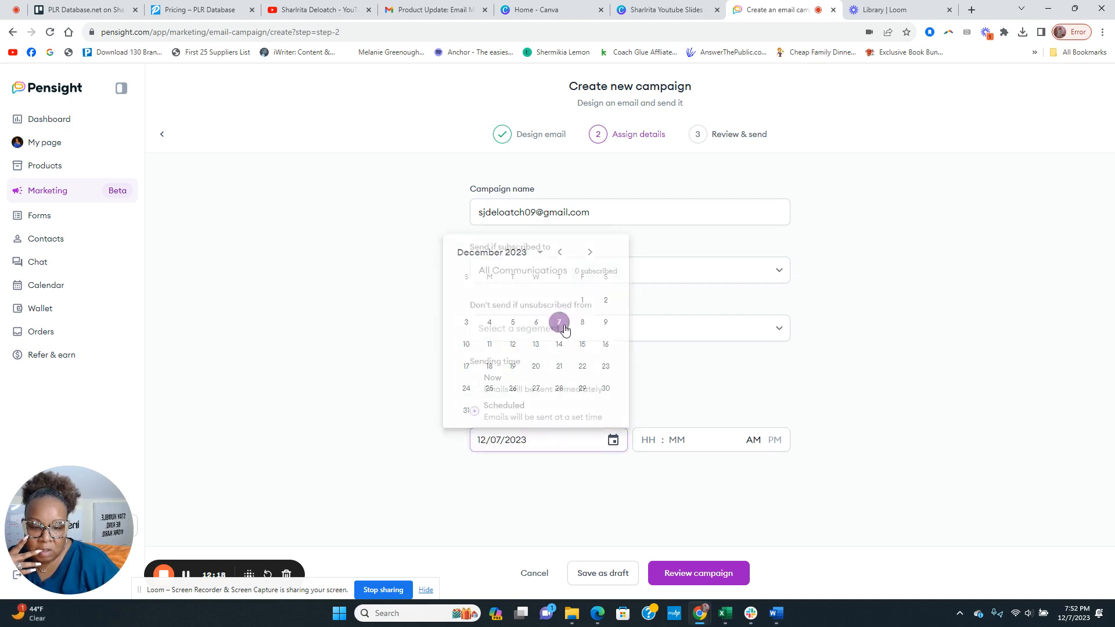
pyautogui.click(613, 440)
pyautogui.click(585, 325)
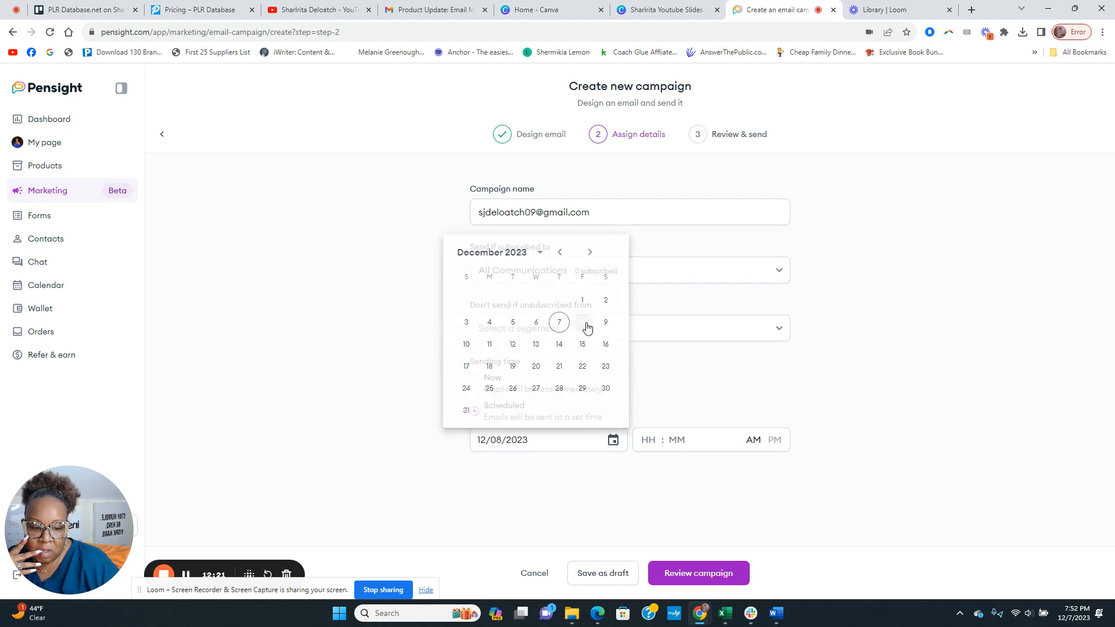
pyautogui.click(654, 442)
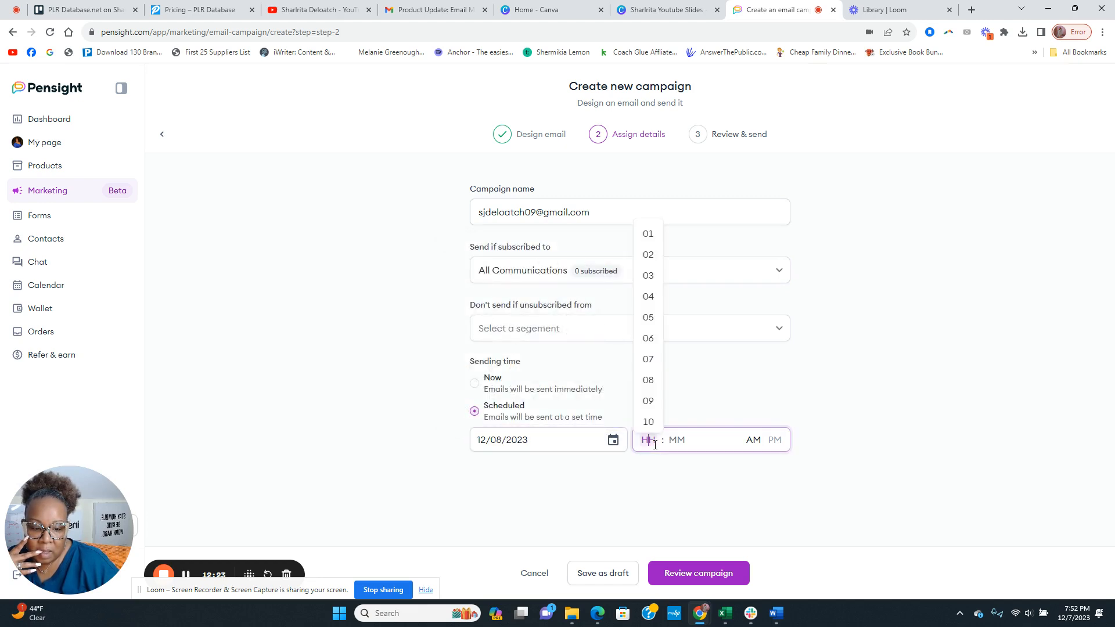
pyautogui.click(648, 401)
pyautogui.click(688, 448)
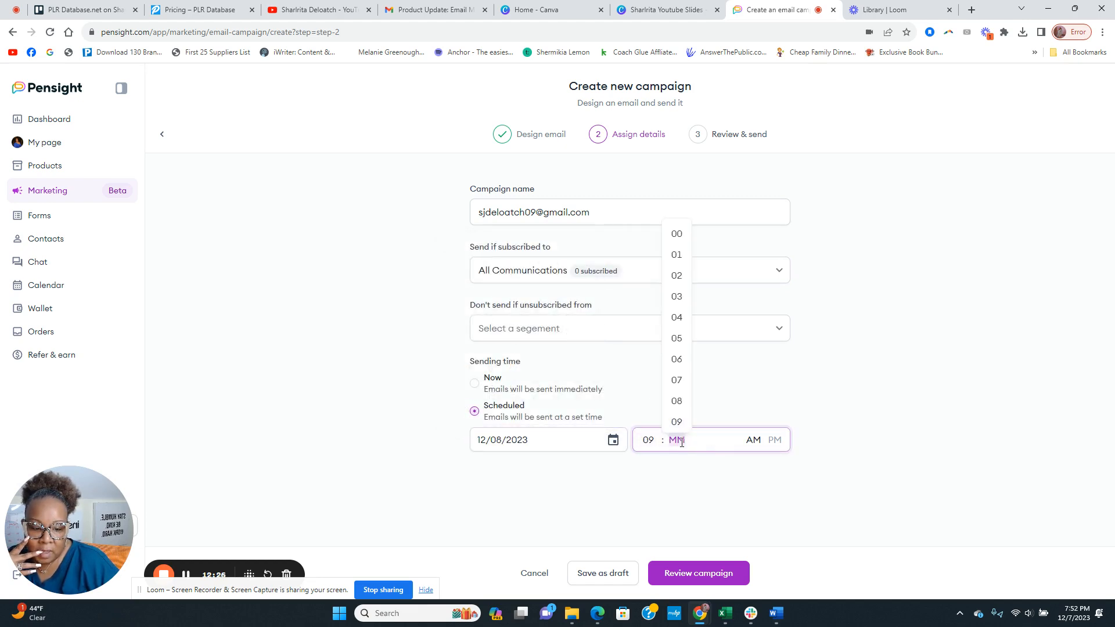
pyautogui.click(675, 411)
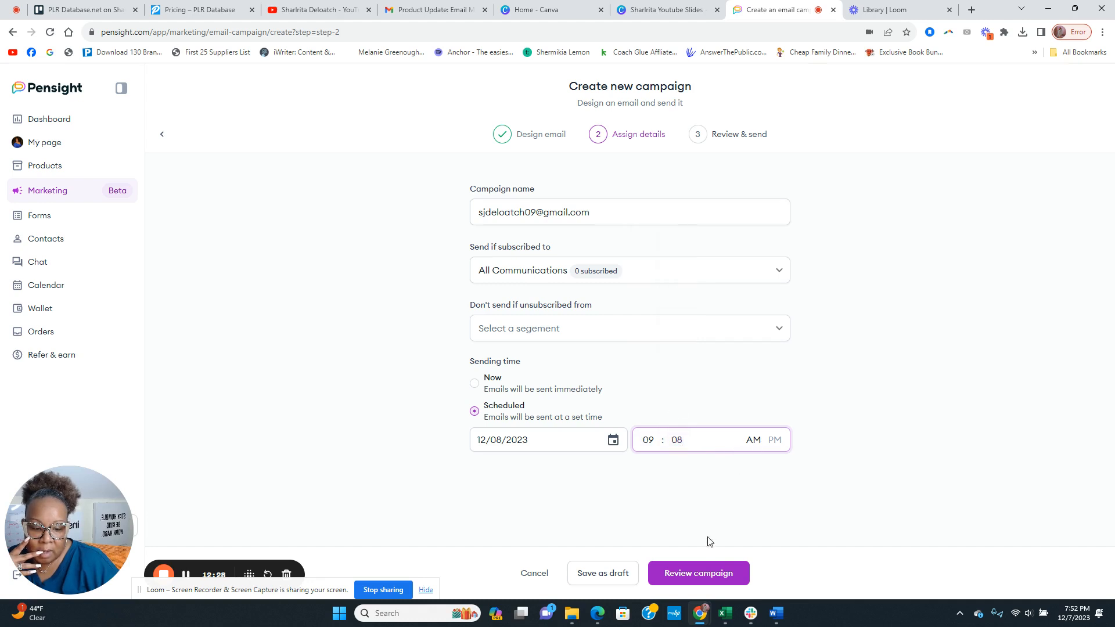
# Exclude All Communications unsubscribers and proceed to Review & send
pyautogui.click(706, 577)
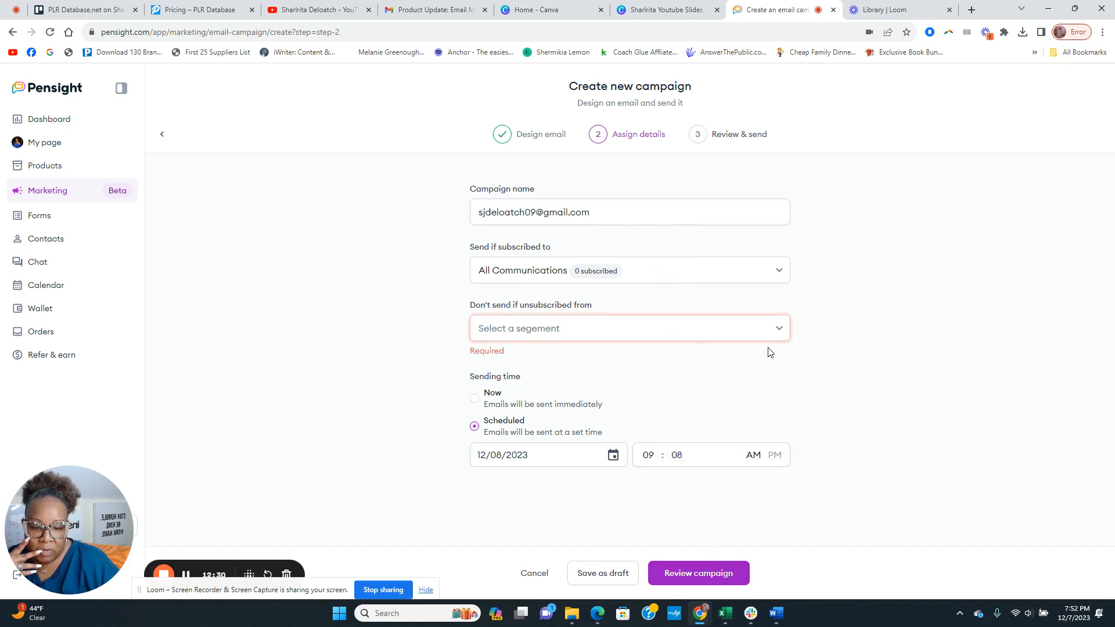
pyautogui.click(568, 329)
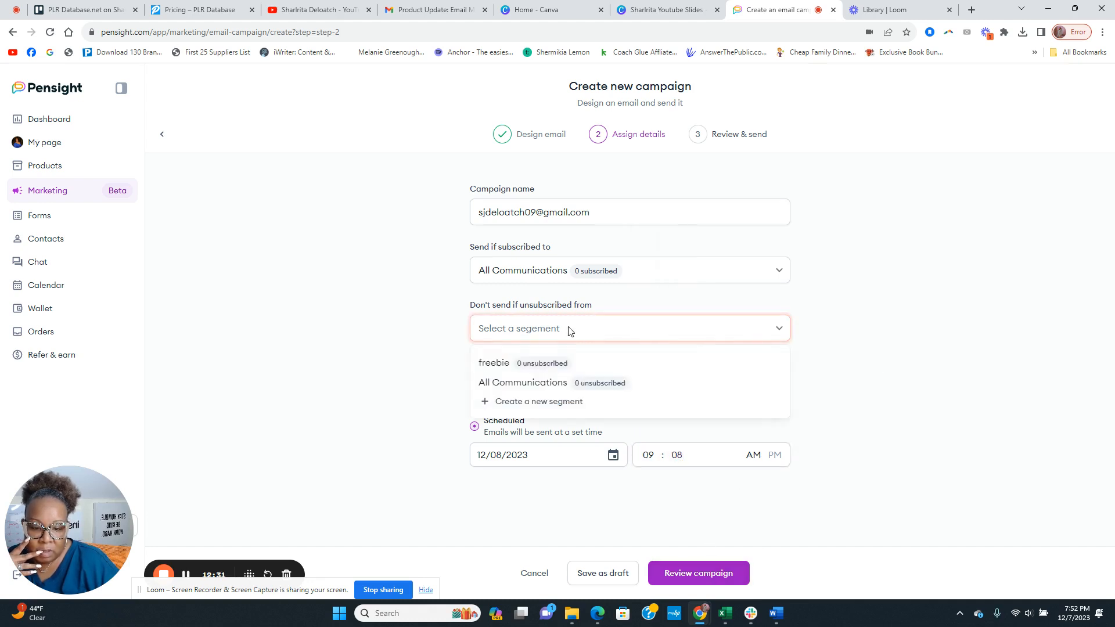
pyautogui.click(505, 384)
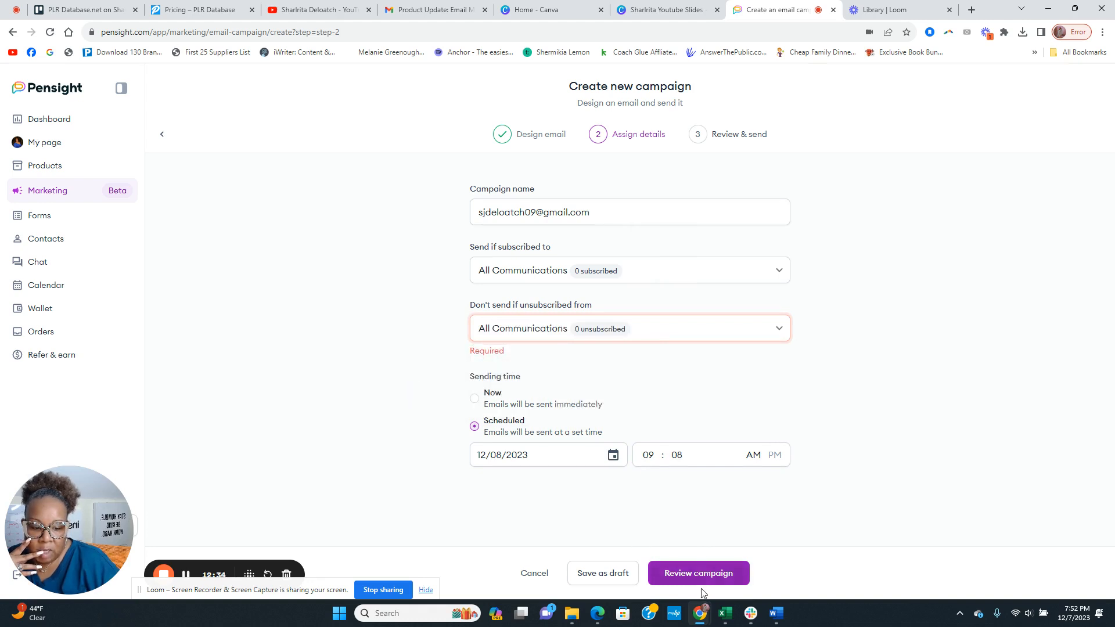
pyautogui.click(702, 574)
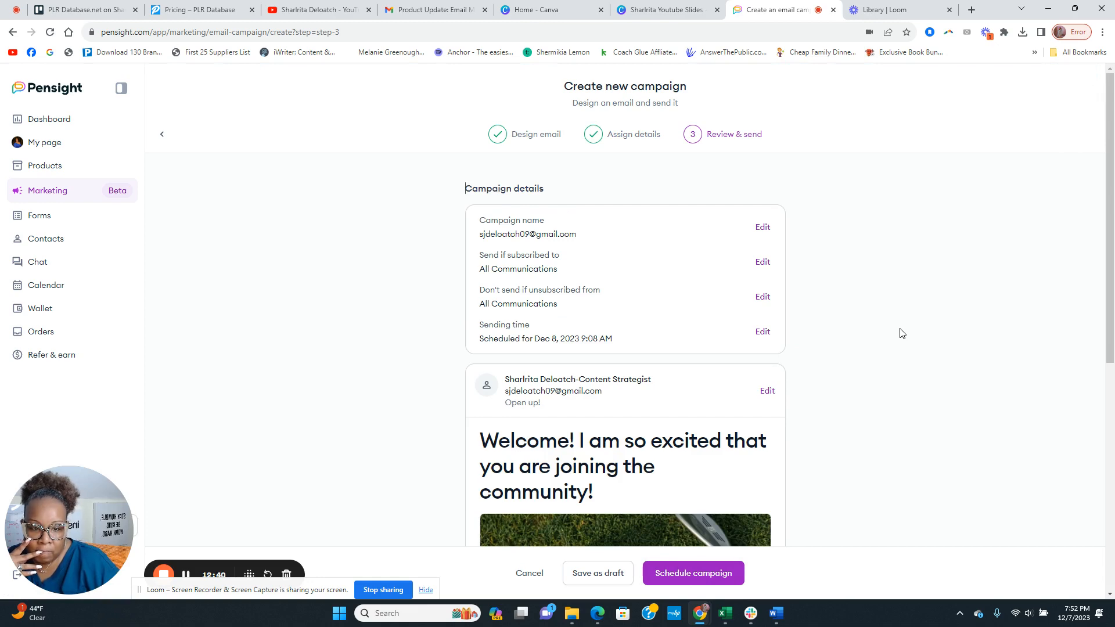
# Look over the scheduled campaign's Review & send summary, then open the My page editor
pyautogui.scroll(-7, 578, 259)
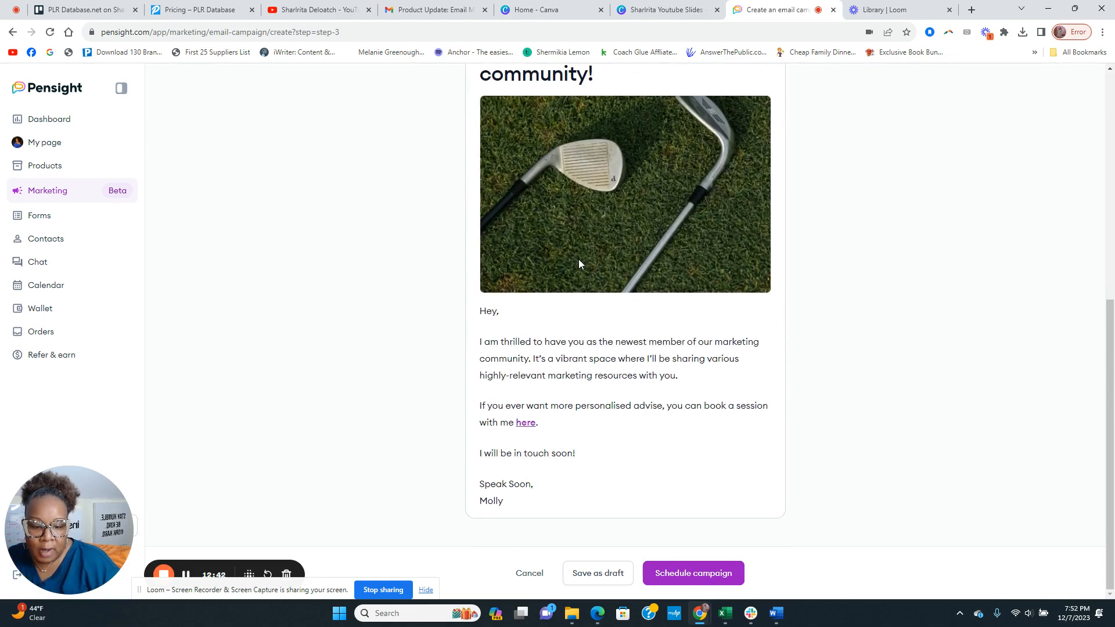
pyautogui.scroll(7, 430, 401)
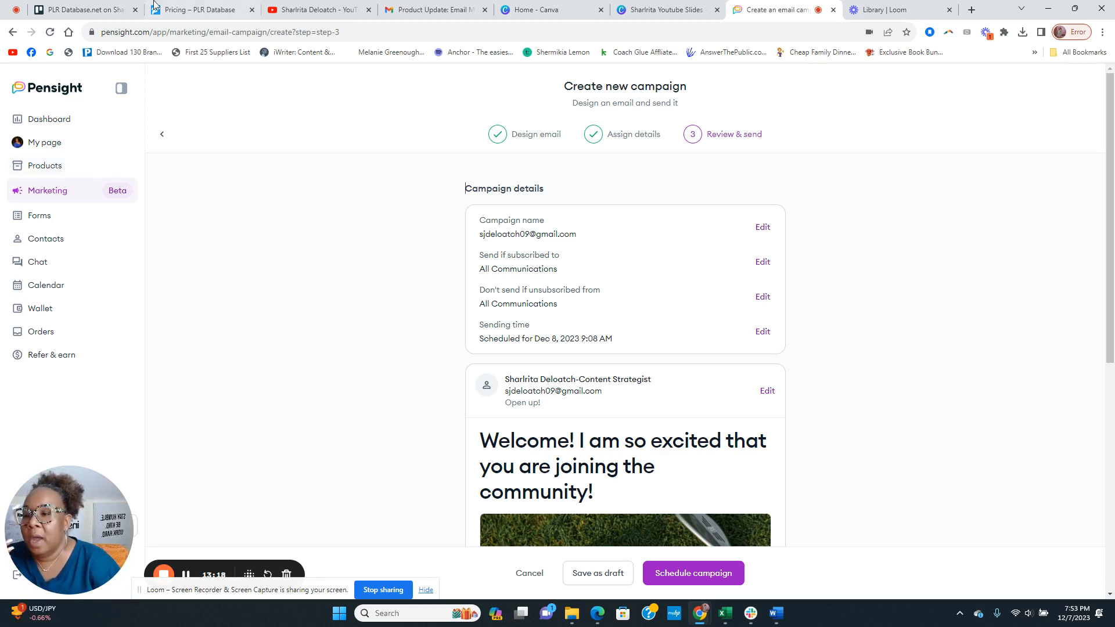
pyautogui.click(76, 151)
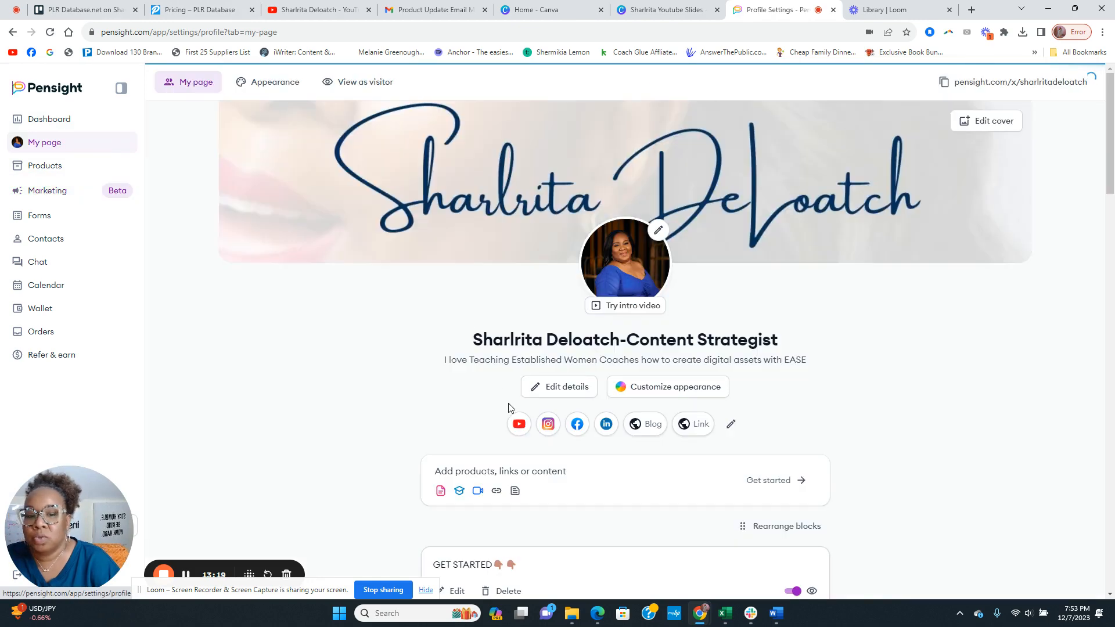
# Browse the block types under Add products, links or content and choose Email form
pyautogui.scroll(-2, 572, 369)
pyautogui.click(572, 368)
pyautogui.scroll(-4, 507, 371)
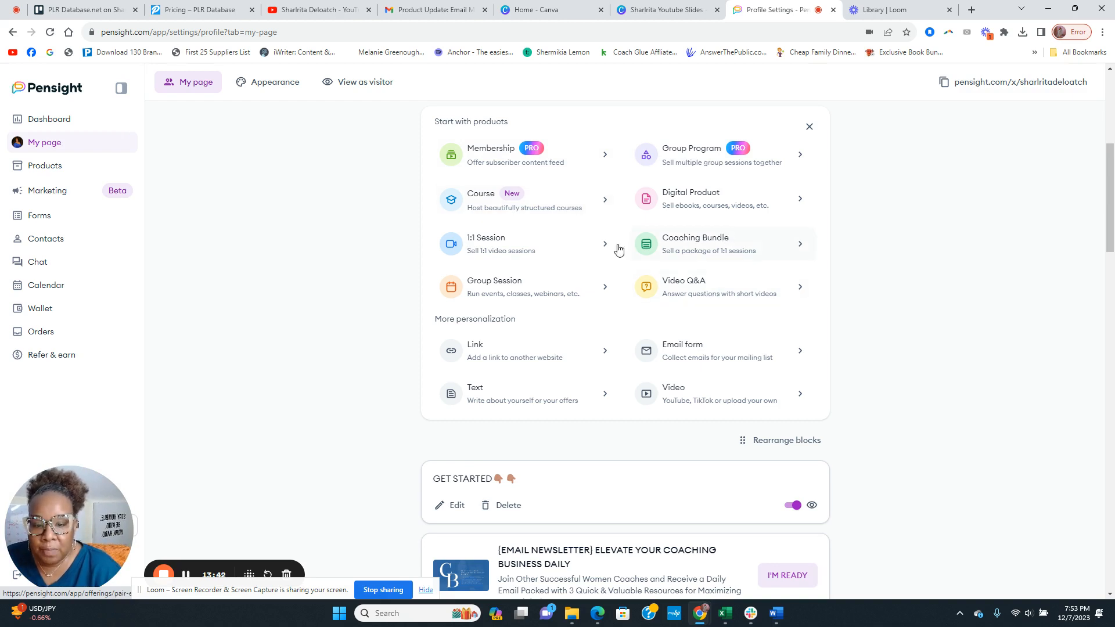
pyautogui.scroll(-1, 511, 261)
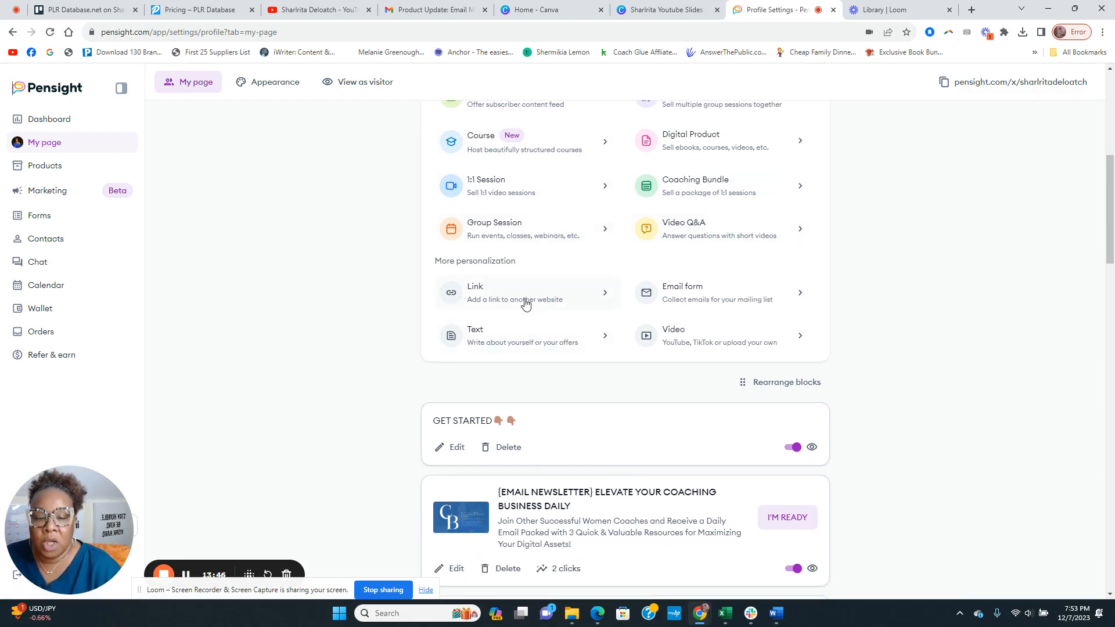
pyautogui.scroll(-6, 364, 398)
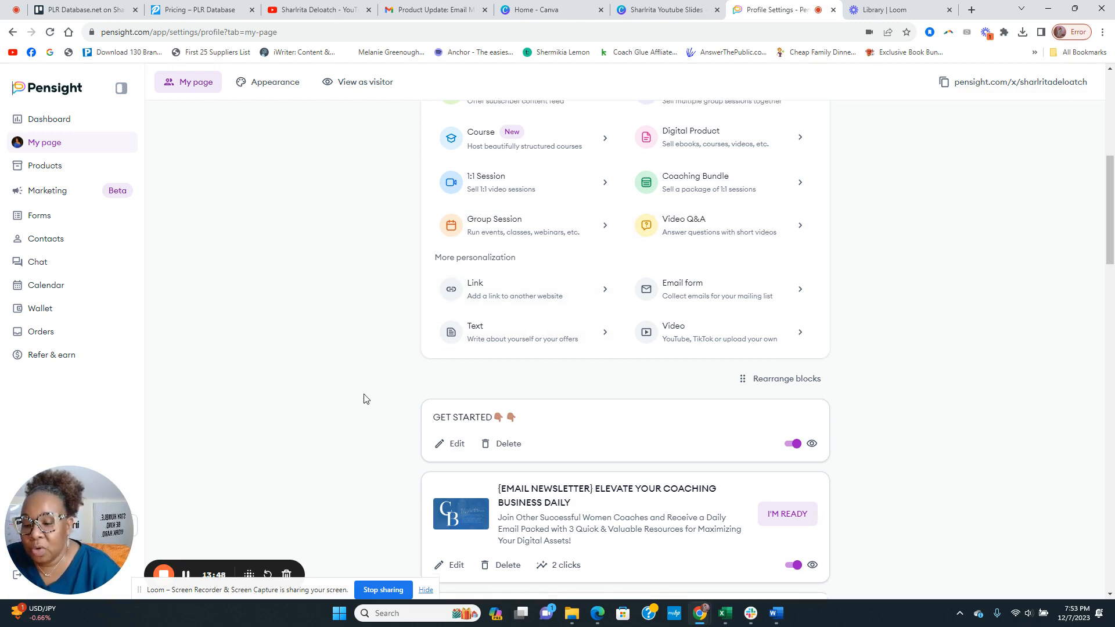
pyautogui.scroll(8, 386, 386)
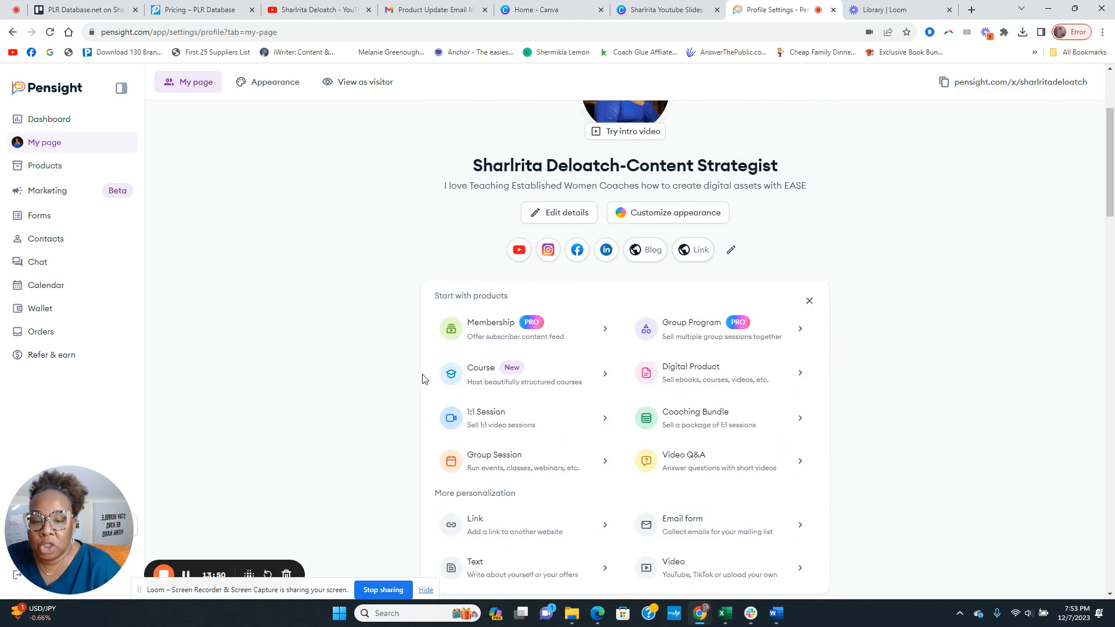
pyautogui.scroll(-3, 559, 449)
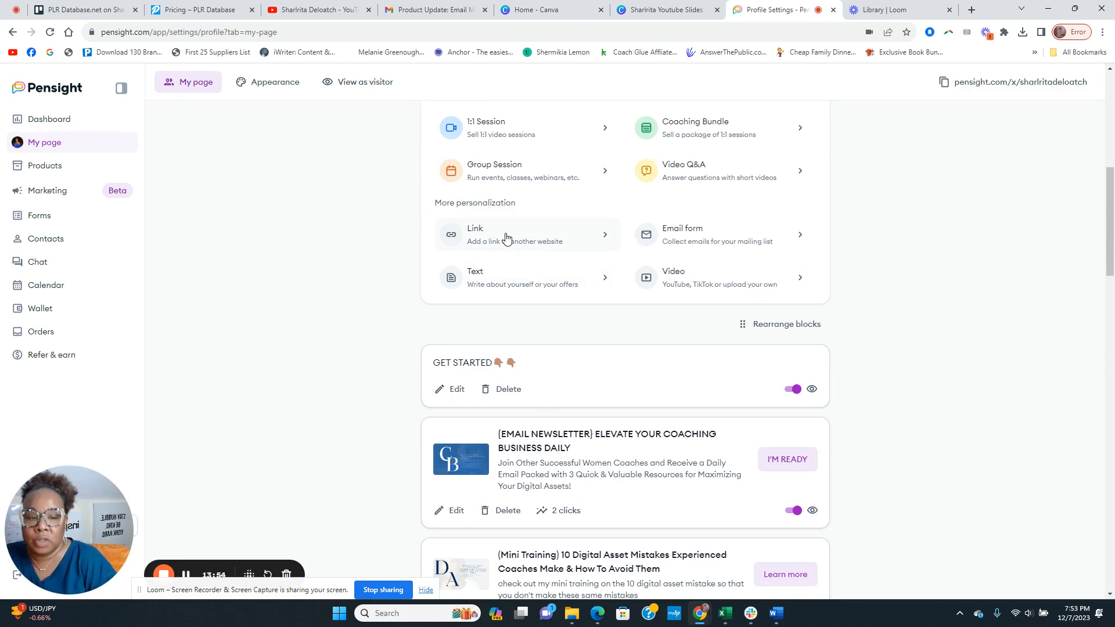
pyautogui.click(702, 241)
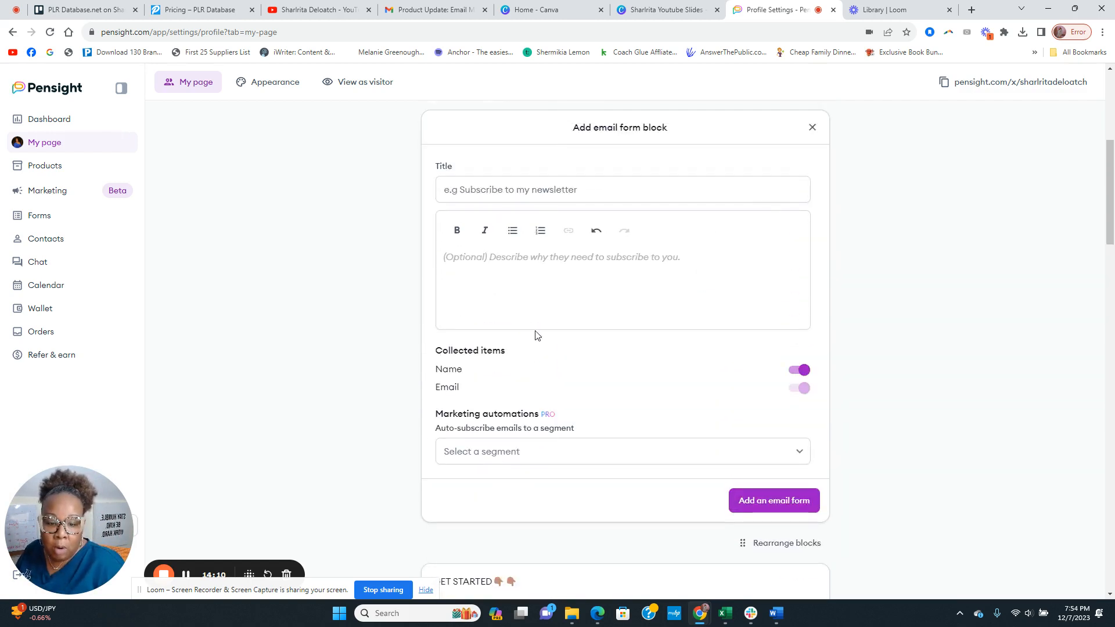
# Set the form's auto-subscribe segment to freebie, then close the Add email form block panel
pyautogui.scroll(-2, 535, 335)
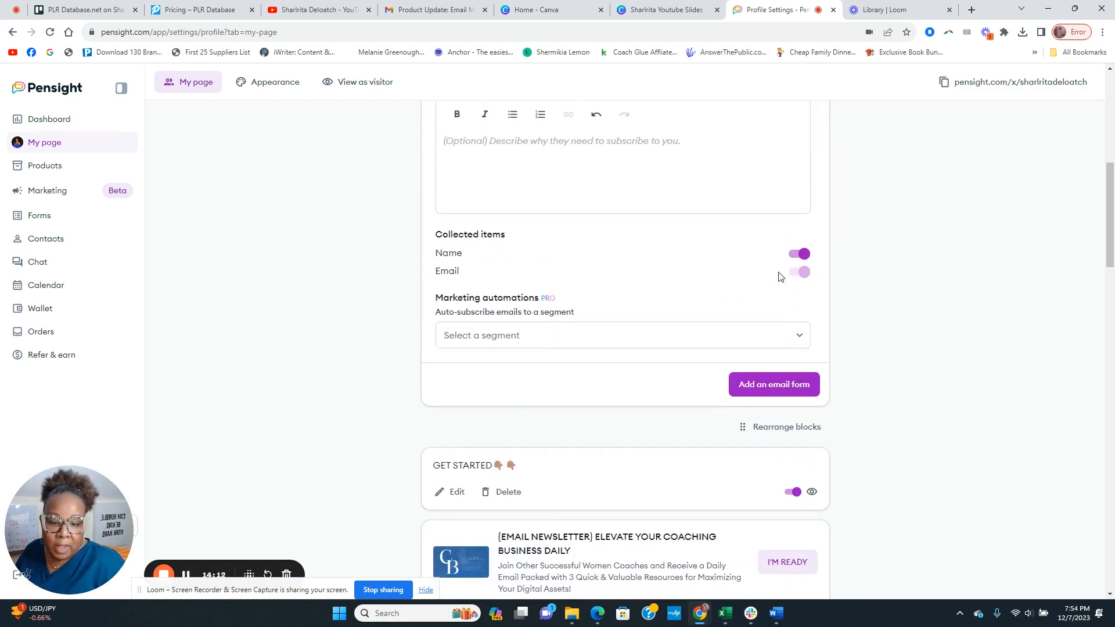
pyautogui.click(523, 340)
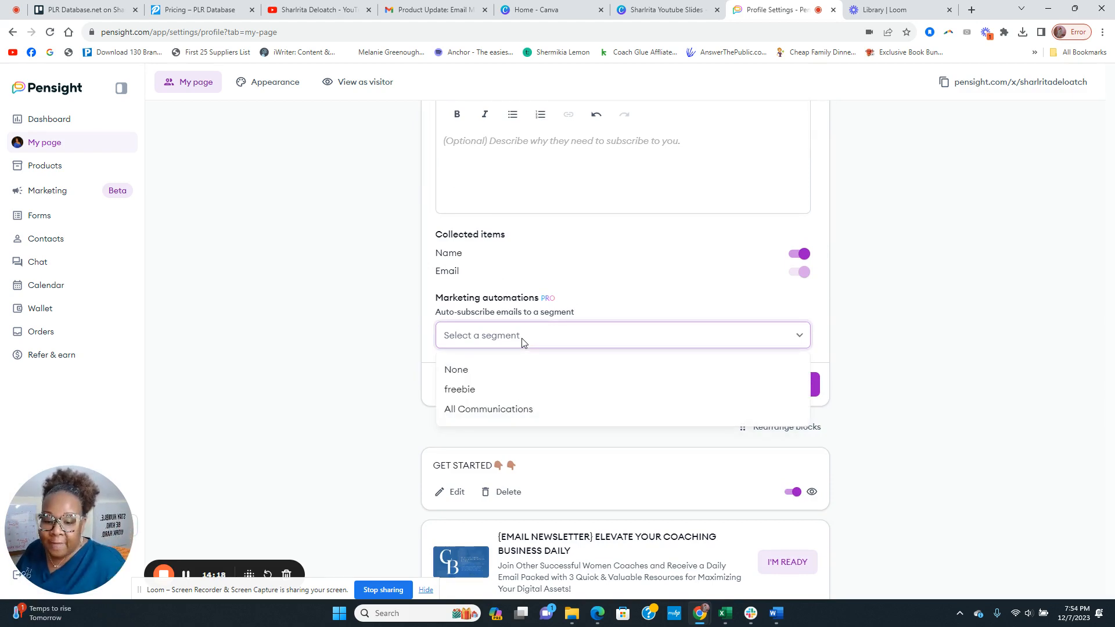
pyautogui.click(471, 389)
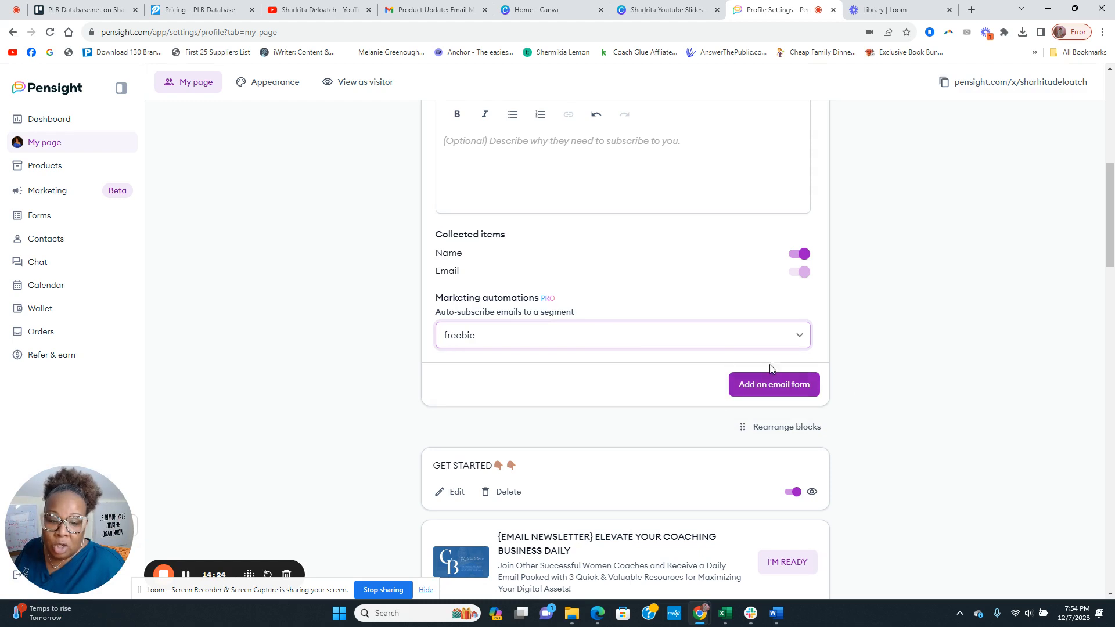
pyautogui.click(504, 335)
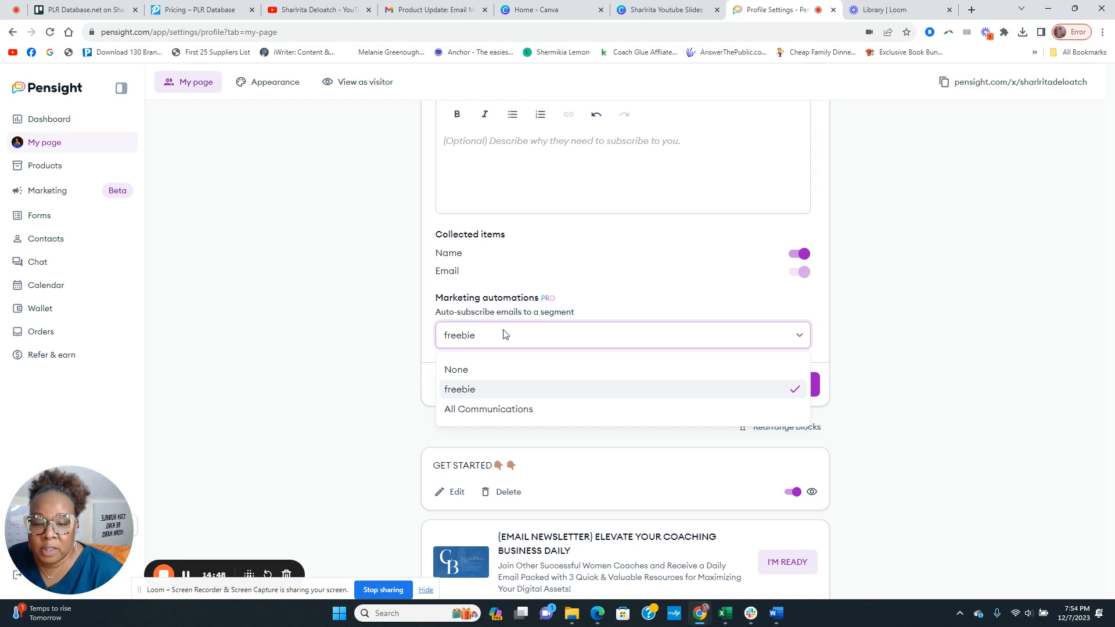
pyautogui.click(608, 298)
pyautogui.scroll(8, 720, 334)
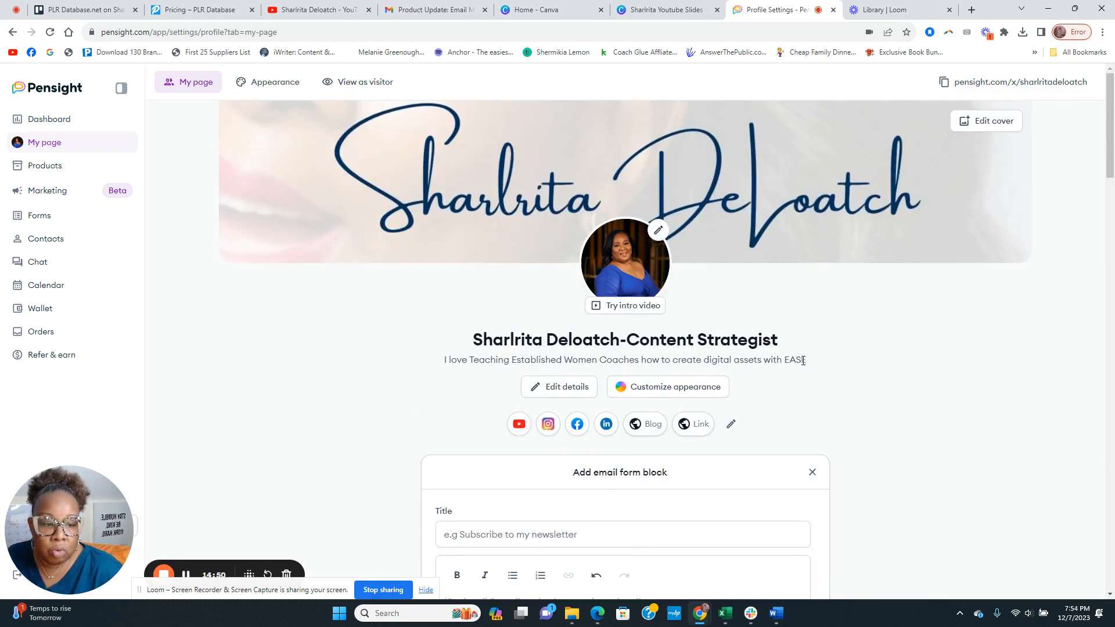
pyautogui.scroll(-4, 836, 420)
pyautogui.click(811, 240)
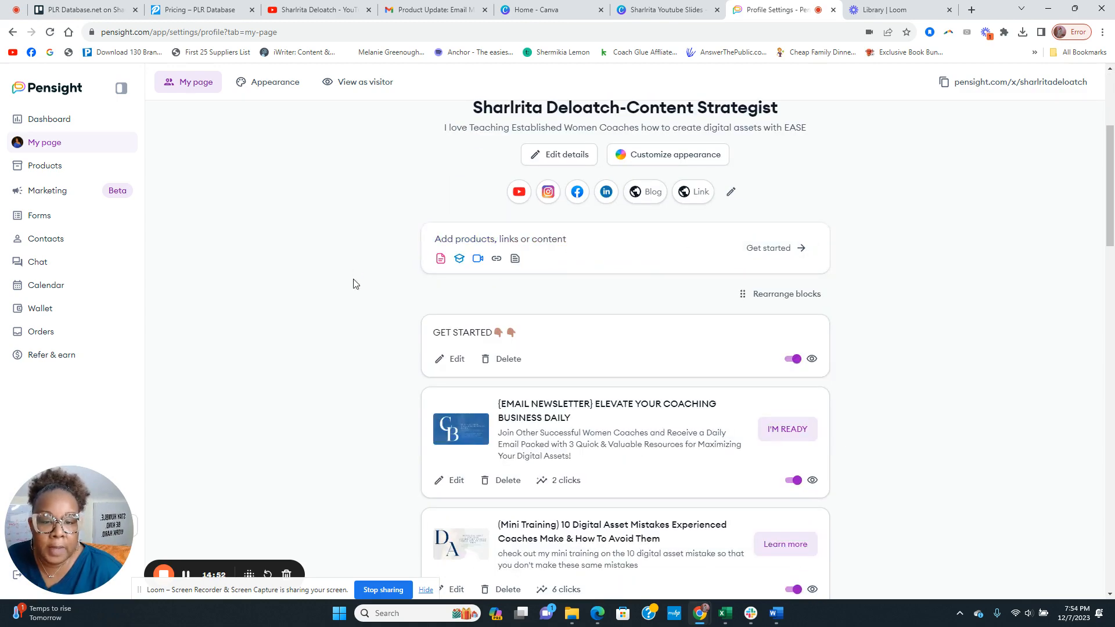